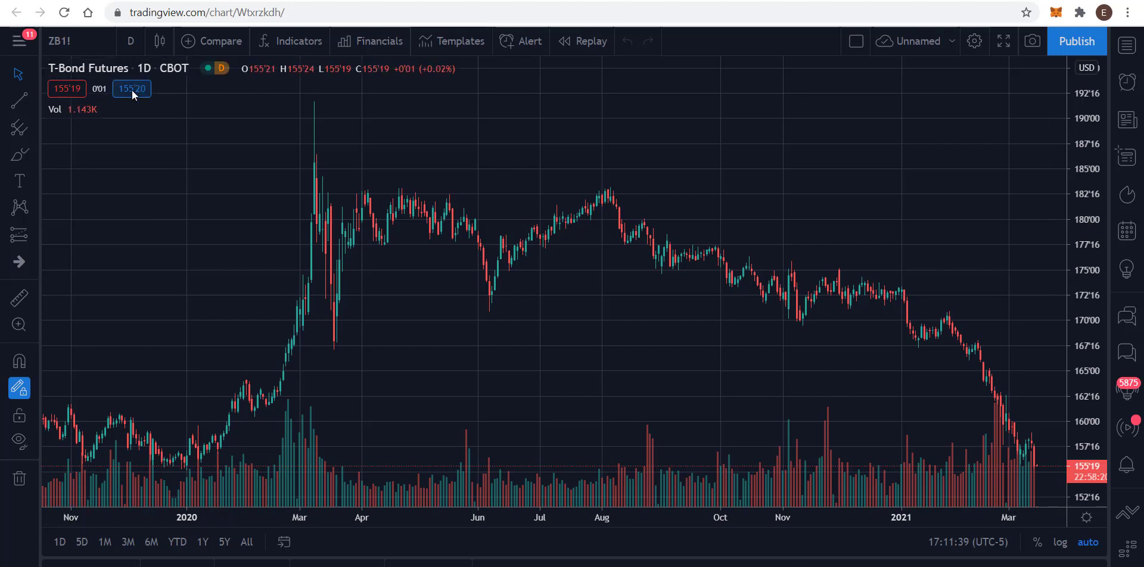
- Remove the Vol study and add three 9-period close Moving Average indicators from the 'moving average' search
{"action": "mouse_move", "coordinate": [125, 117]}
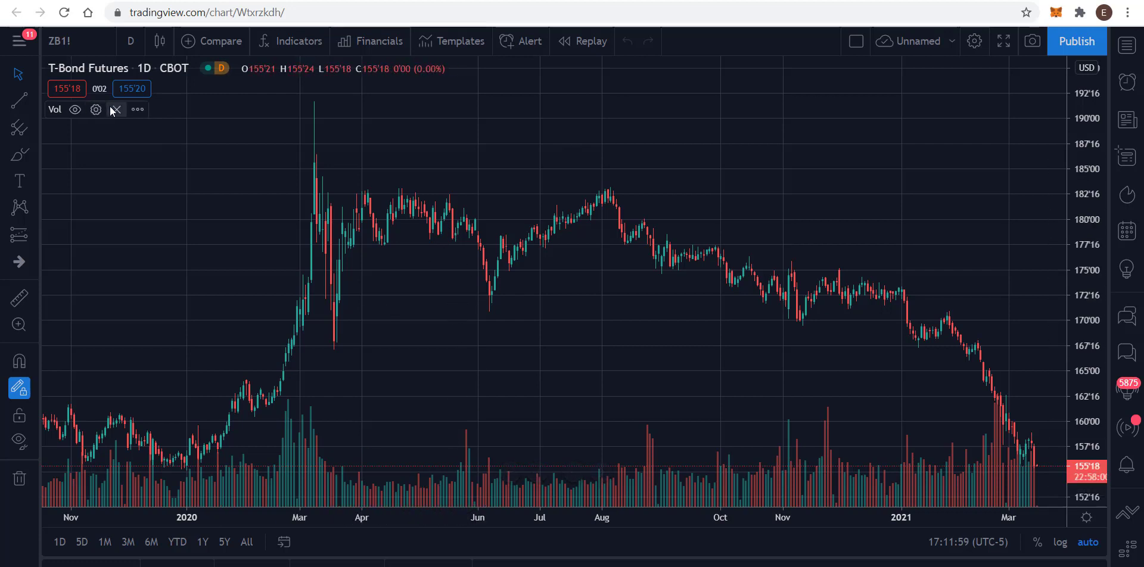
{"action": "left_click", "coordinate": [123, 111]}
{"action": "left_click", "coordinate": [296, 42]}
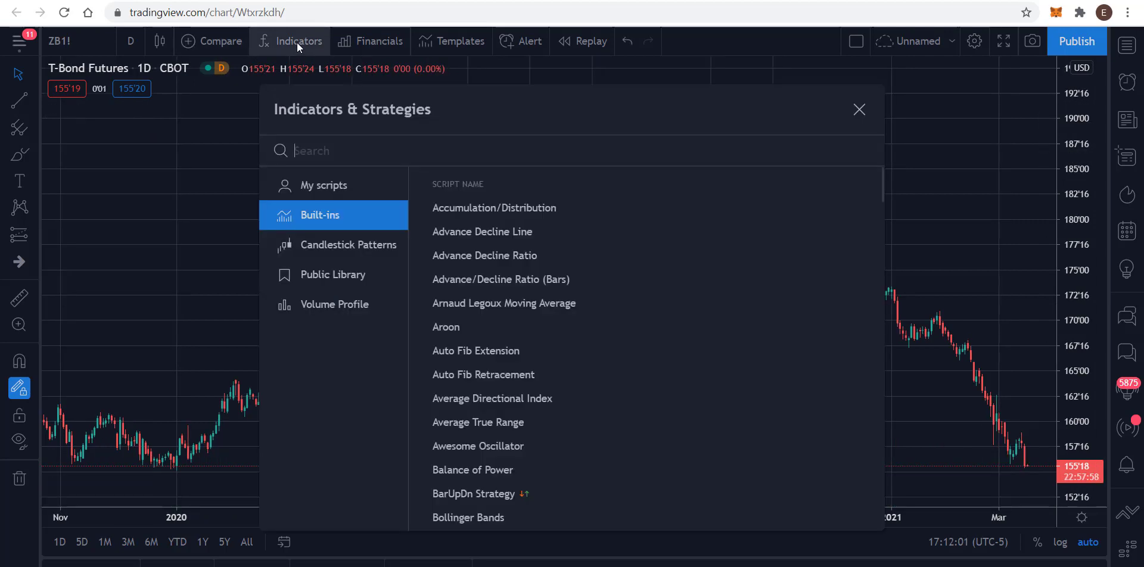
{"action": "type", "text": "moving average"}
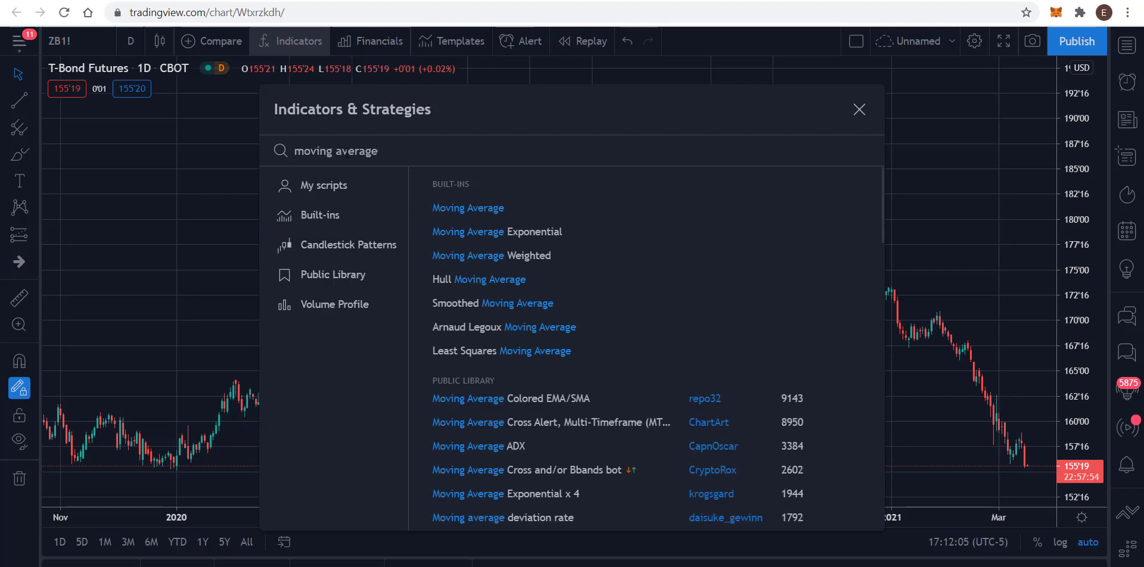
{"action": "triple_click", "coordinate": [467, 208]}
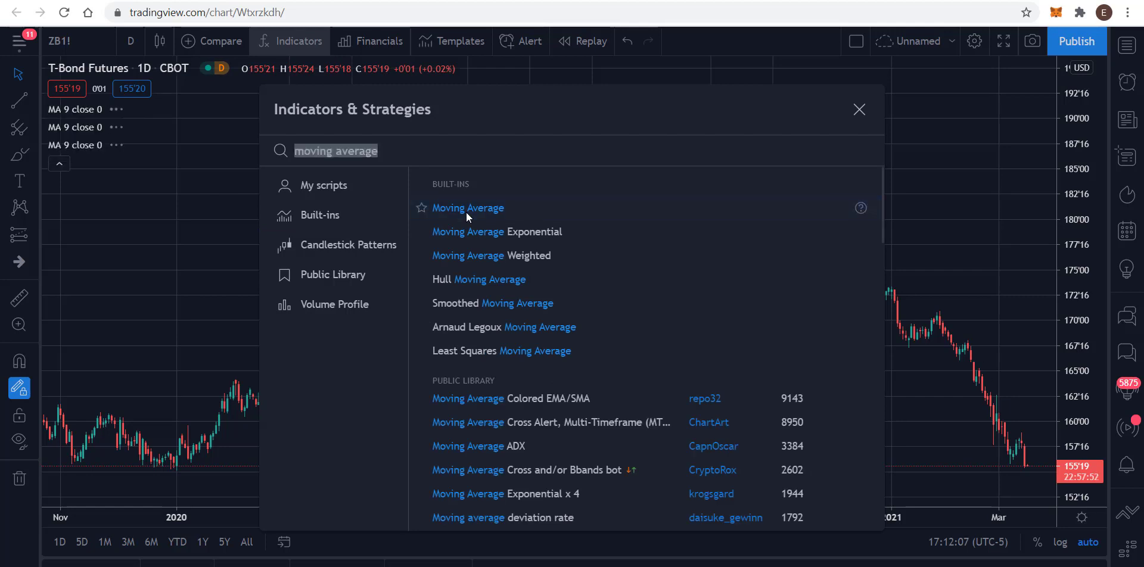
{"action": "left_click", "coordinate": [859, 109]}
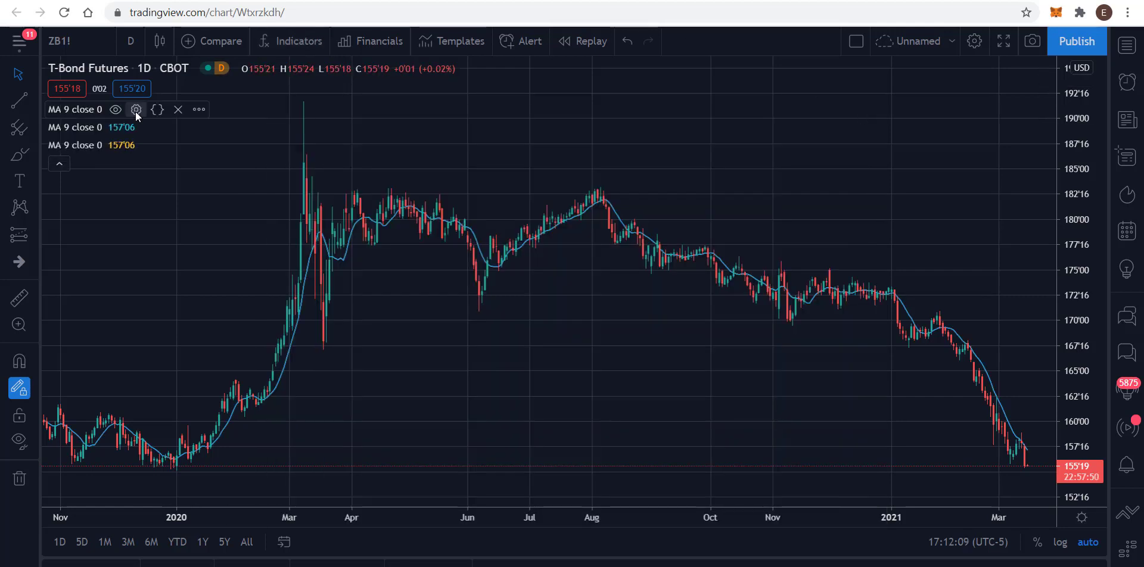
- Give the first moving average a length of 10 and a green line colour
{"action": "left_click", "coordinate": [135, 110]}
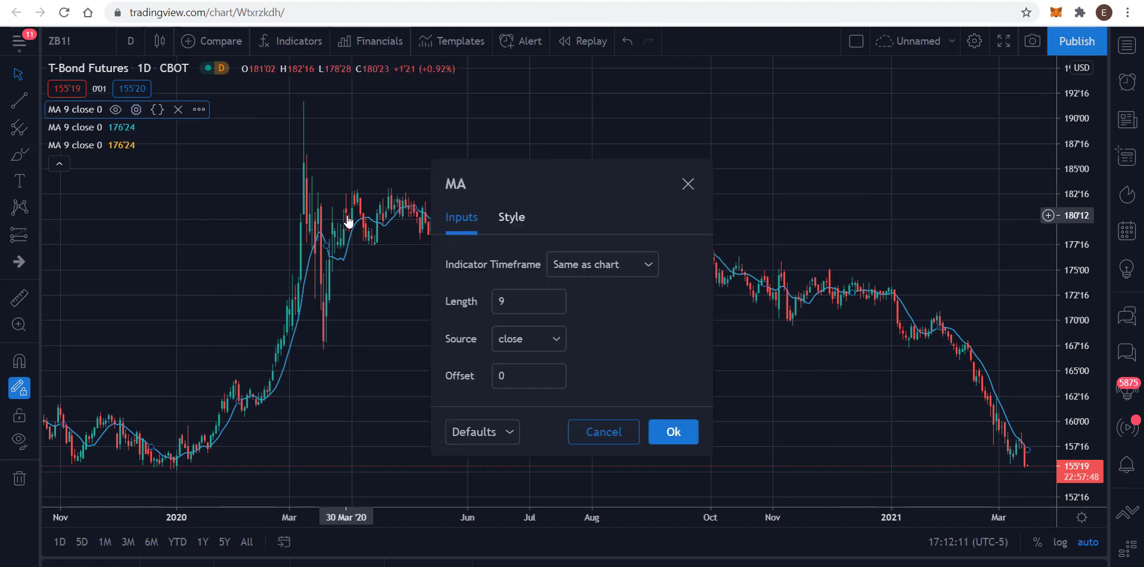
{"action": "left_click", "coordinate": [513, 305]}
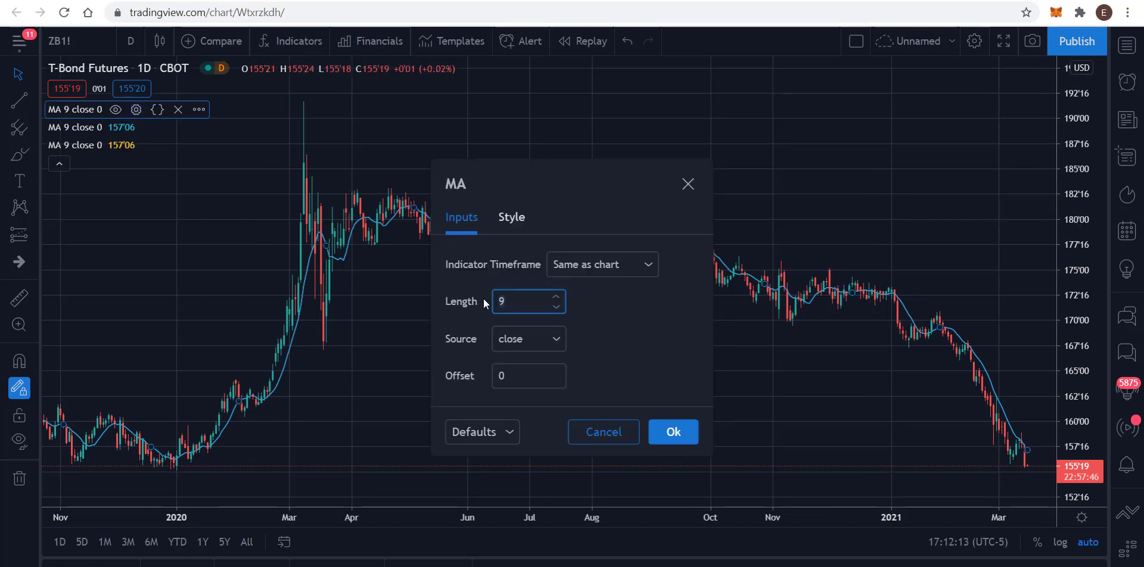
{"action": "key", "text": "BackSpace"}
{"action": "type", "text": "10"}
{"action": "left_click", "coordinate": [512, 221]}
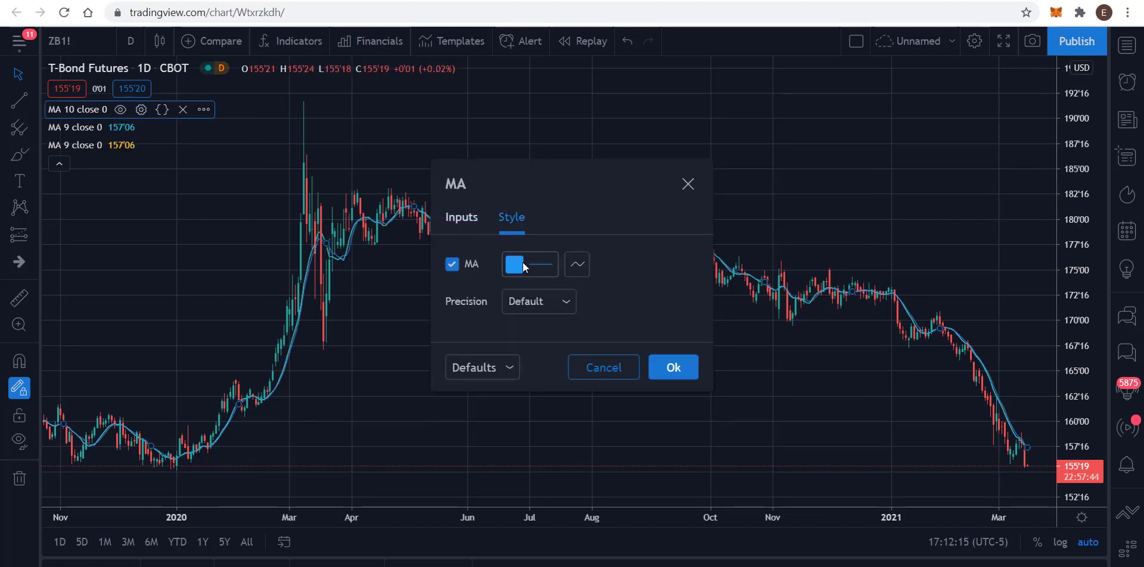
{"action": "left_click", "coordinate": [523, 262]}
{"action": "left_click", "coordinate": [569, 312]}
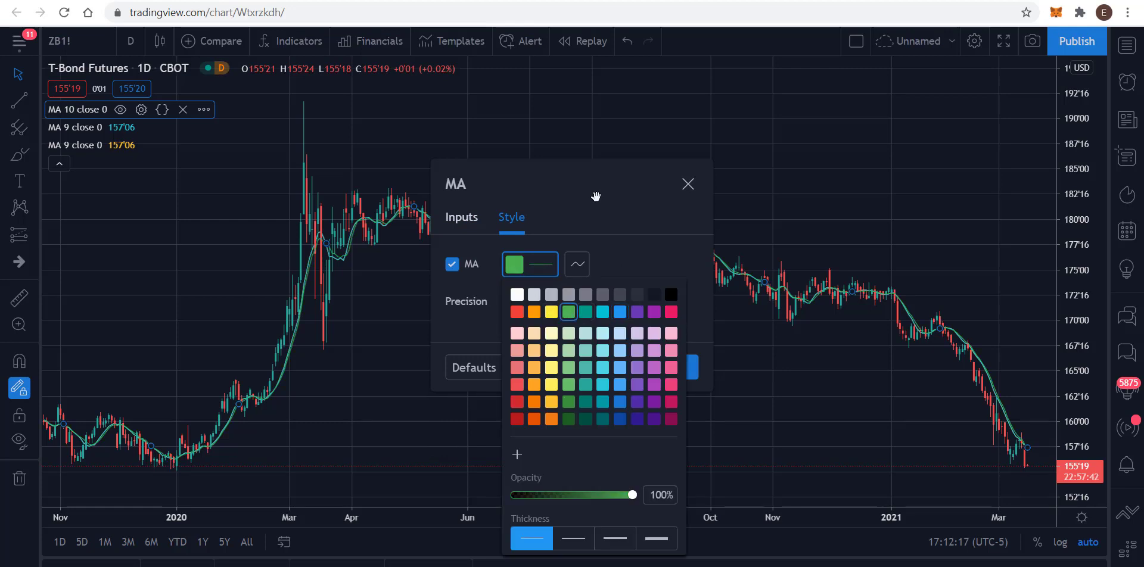
{"action": "left_click", "coordinate": [595, 197]}
{"action": "left_click", "coordinate": [670, 368]}
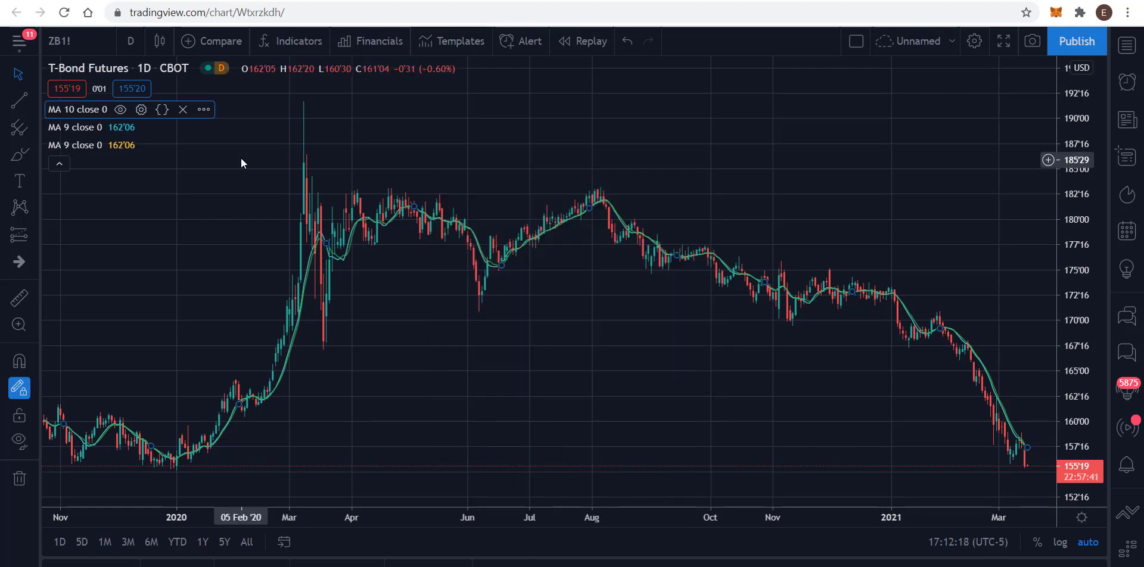
- Make the second moving average a red line with length 20, keeping the chart on daily bars
{"action": "left_click", "coordinate": [136, 127]}
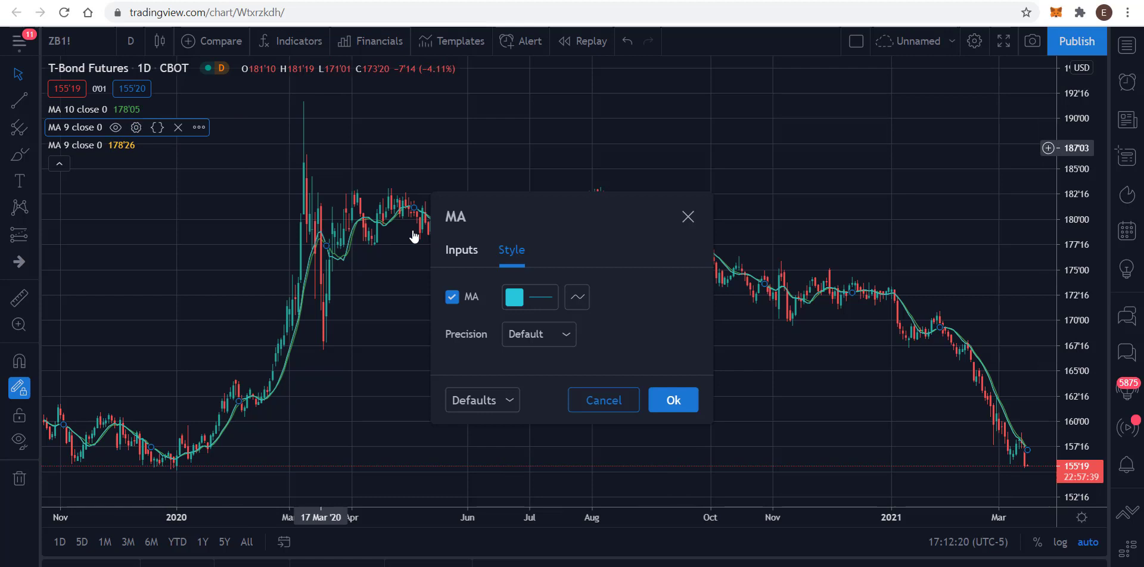
{"action": "left_click", "coordinate": [509, 297]}
{"action": "left_click", "coordinate": [516, 344]}
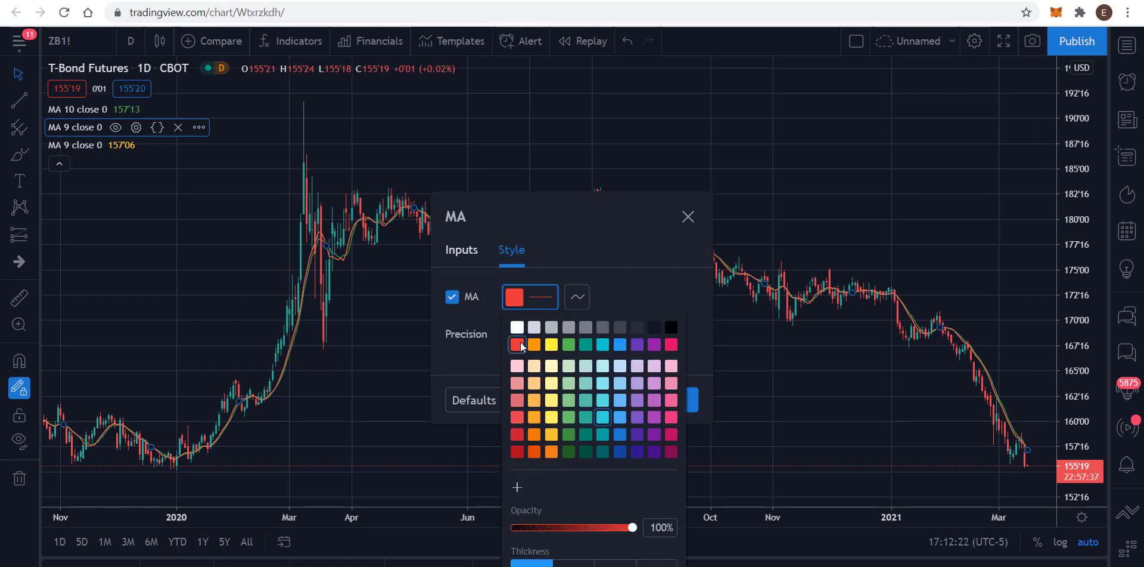
{"action": "left_click", "coordinate": [476, 251]}
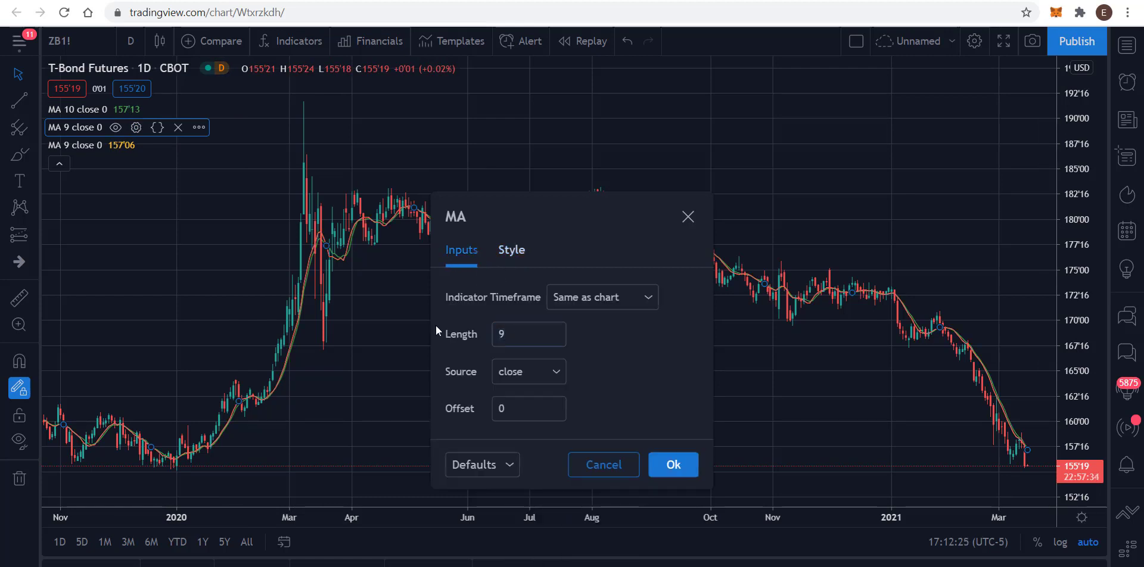
{"action": "type", "text": "20"}
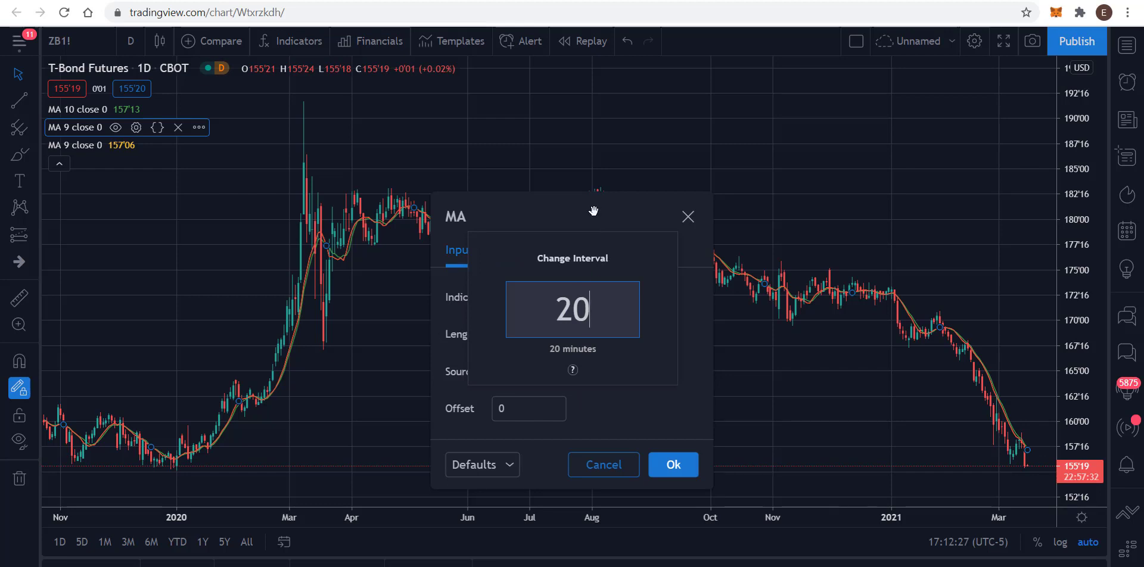
{"action": "key", "text": "Escape"}
{"action": "left_click", "coordinate": [474, 333]}
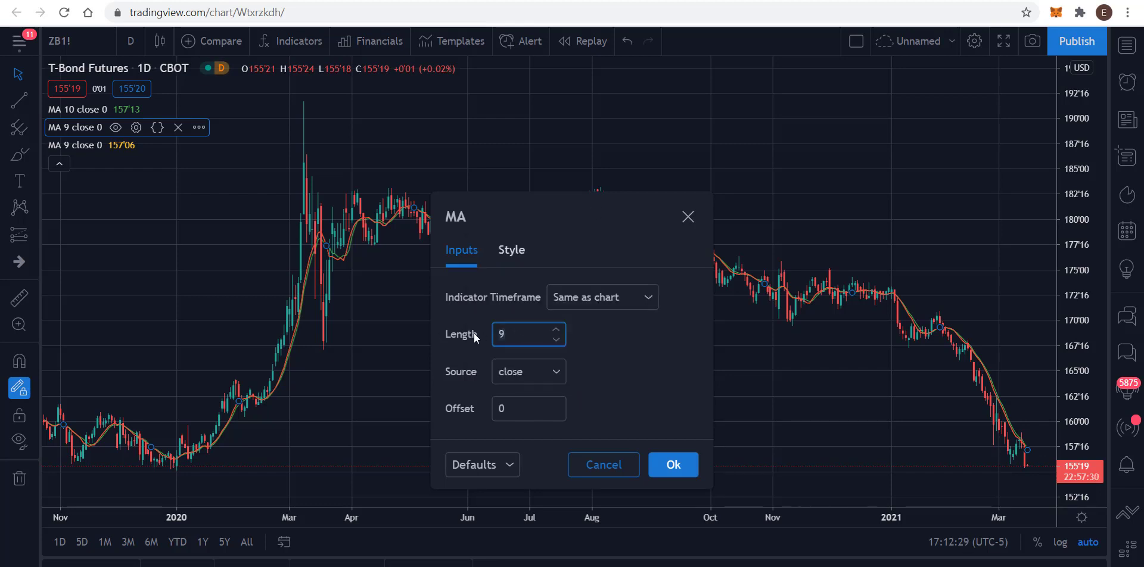
{"action": "key", "text": "BackSpace"}
{"action": "type", "text": "20"}
{"action": "left_click", "coordinate": [621, 373]}
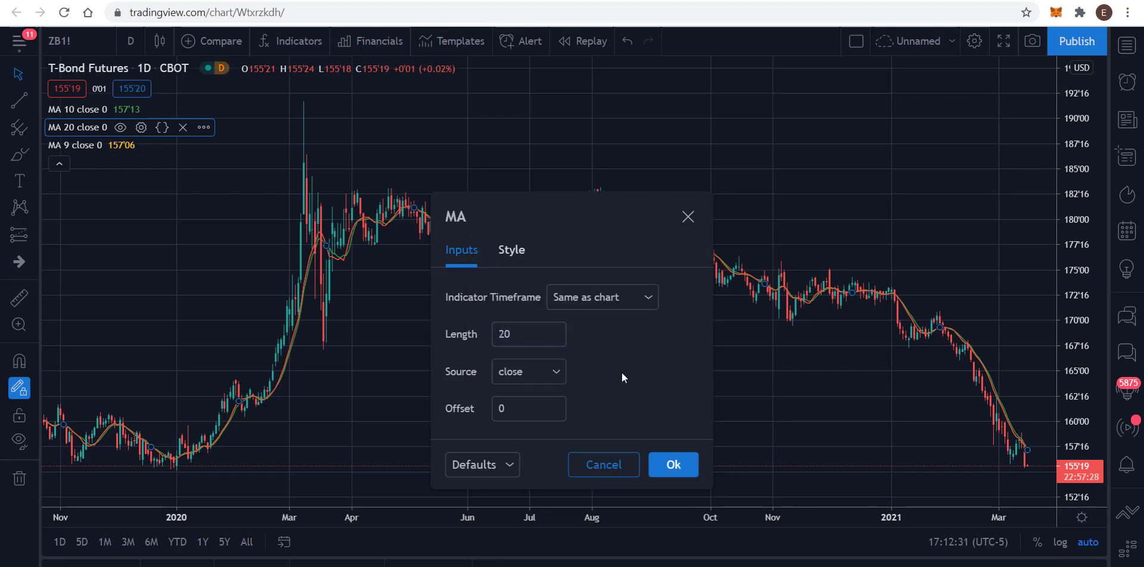
{"action": "left_click", "coordinate": [674, 465]}
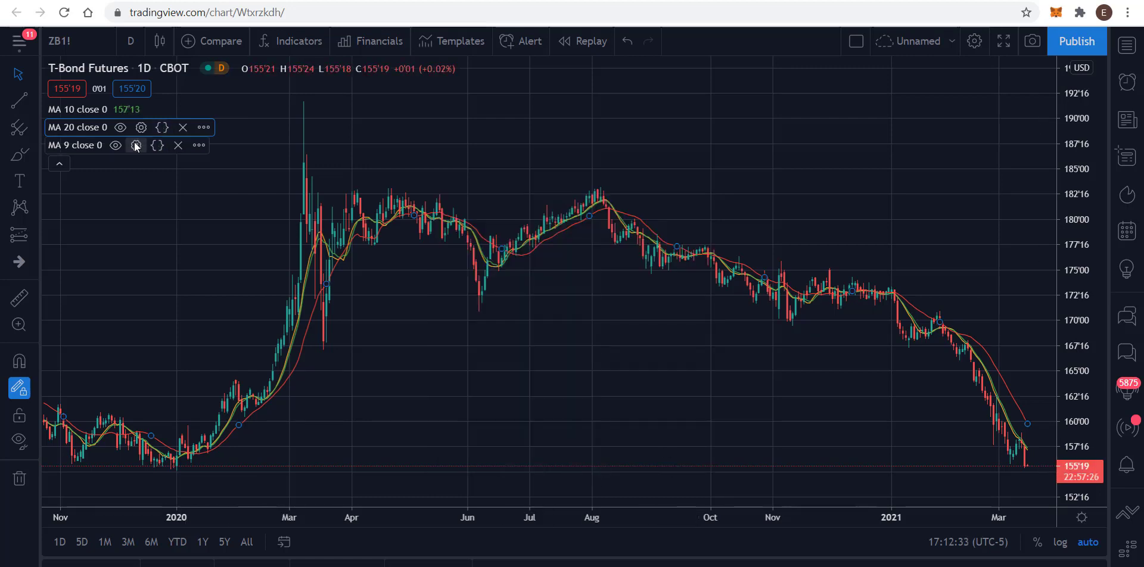
- Change the third moving average's length to 60
{"action": "left_click", "coordinate": [136, 146]}
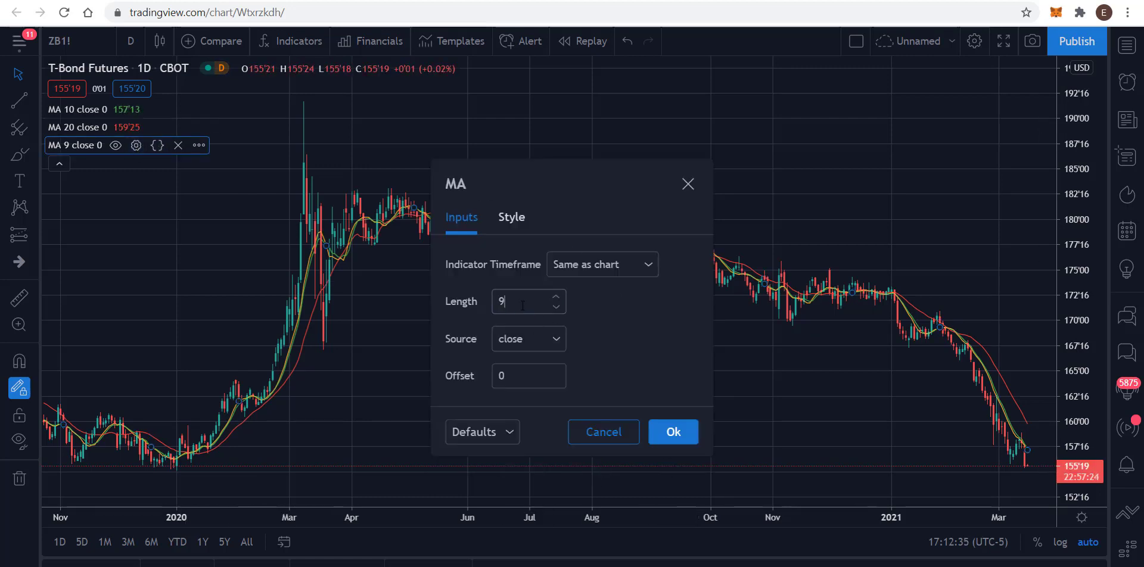
{"action": "left_click", "coordinate": [445, 302]}
{"action": "key", "text": "BackSpace"}
{"action": "type", "text": "60"}
{"action": "left_click", "coordinate": [673, 433]}
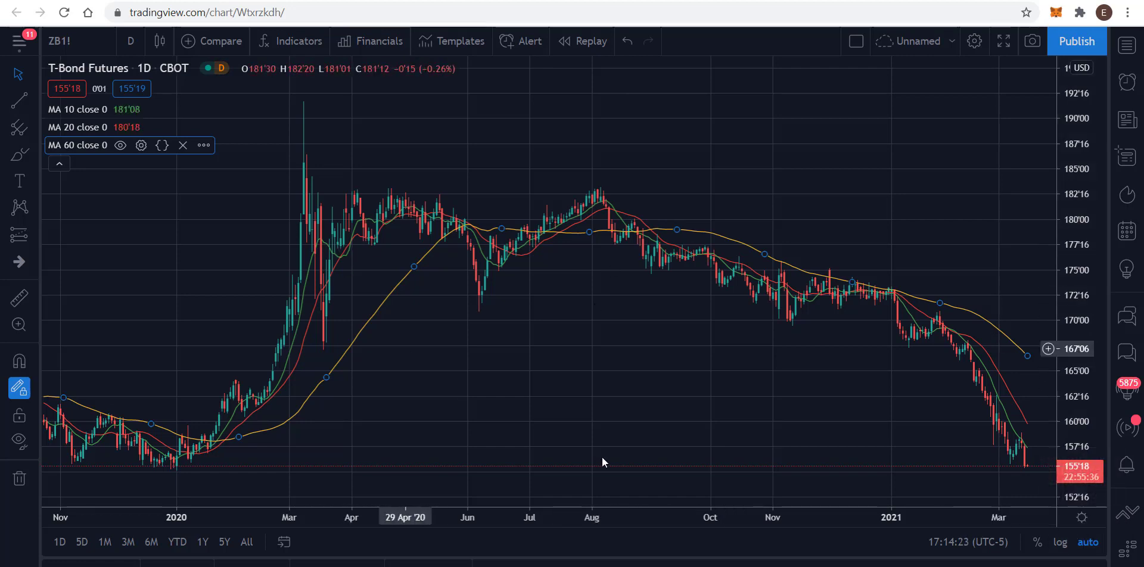
{"action": "left_click_drag", "start_coordinate": [798, 528], "coordinate": [705, 527]}
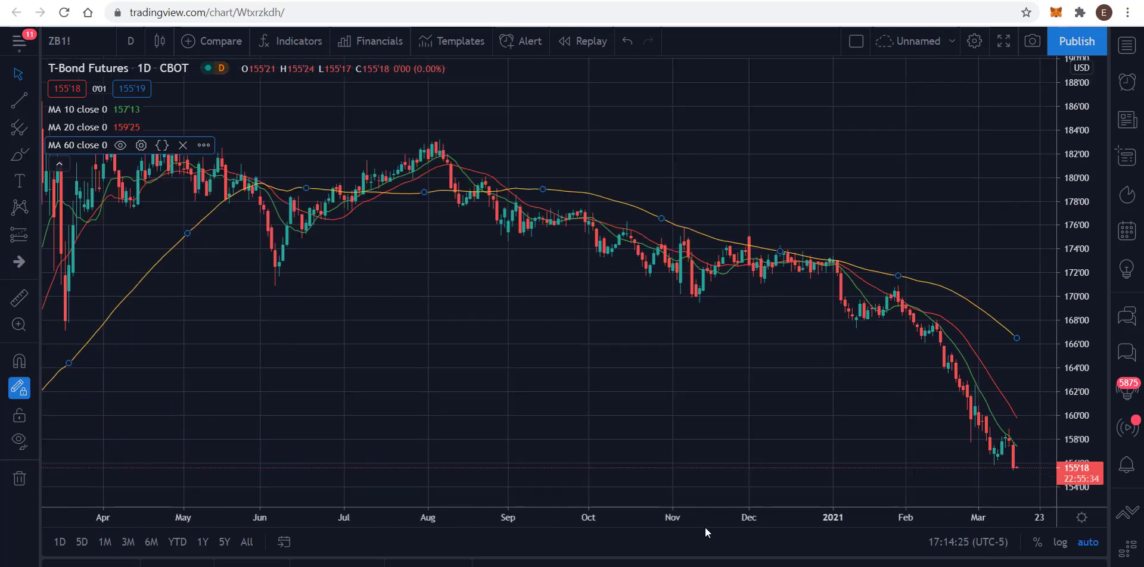
{"action": "left_click", "coordinate": [644, 131]}
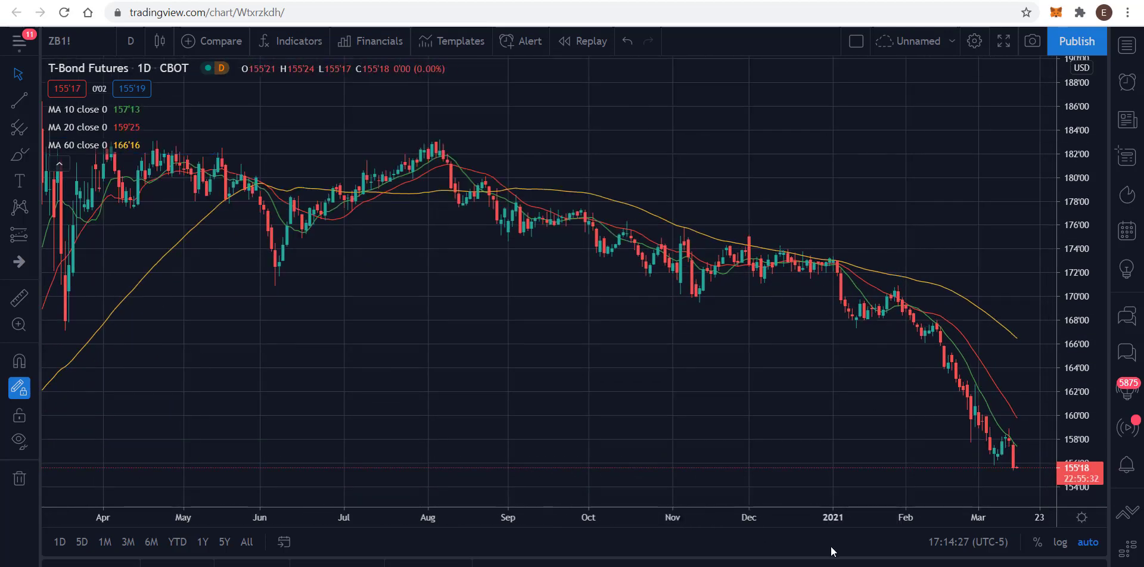
{"action": "mouse_move", "coordinate": [826, 524]}
{"action": "left_mouse_down"}
{"action": "mouse_move", "coordinate": [695, 519]}
{"action": "mouse_move", "coordinate": [803, 532]}
{"action": "mouse_move", "coordinate": [825, 521]}
{"action": "left_mouse_up"}
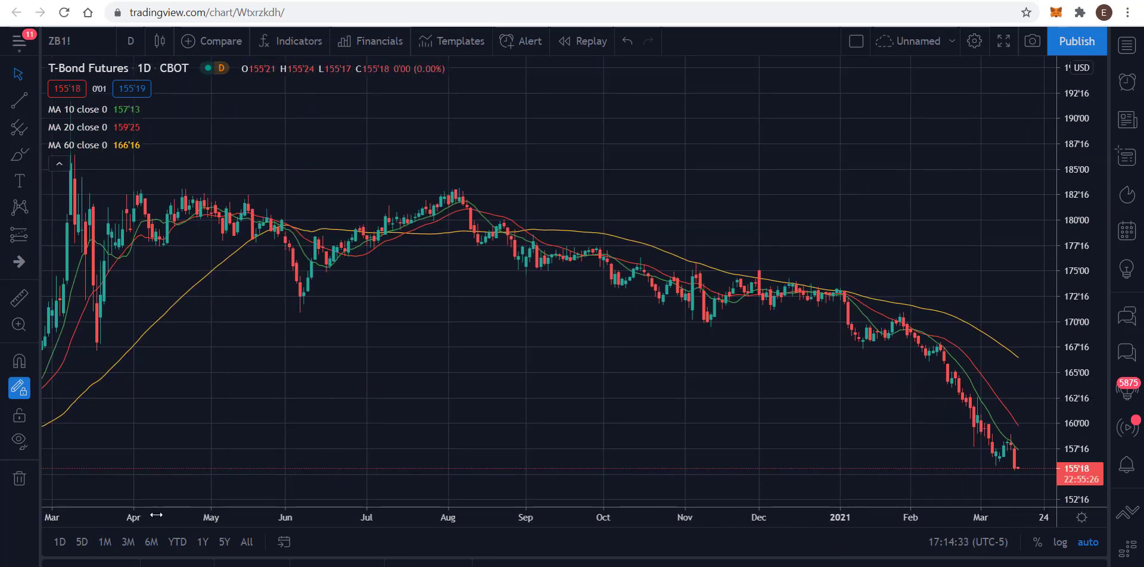
{"action": "left_click_drag", "start_coordinate": [162, 525], "coordinate": [460, 504]}
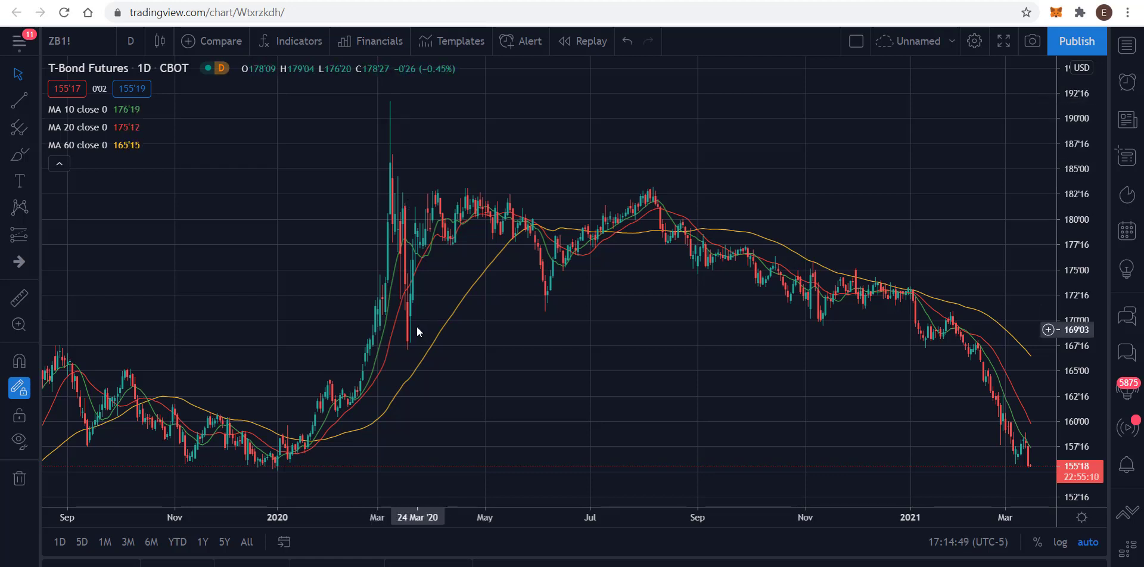
{"action": "left_click_drag", "start_coordinate": [510, 242], "coordinate": [417, 247]}
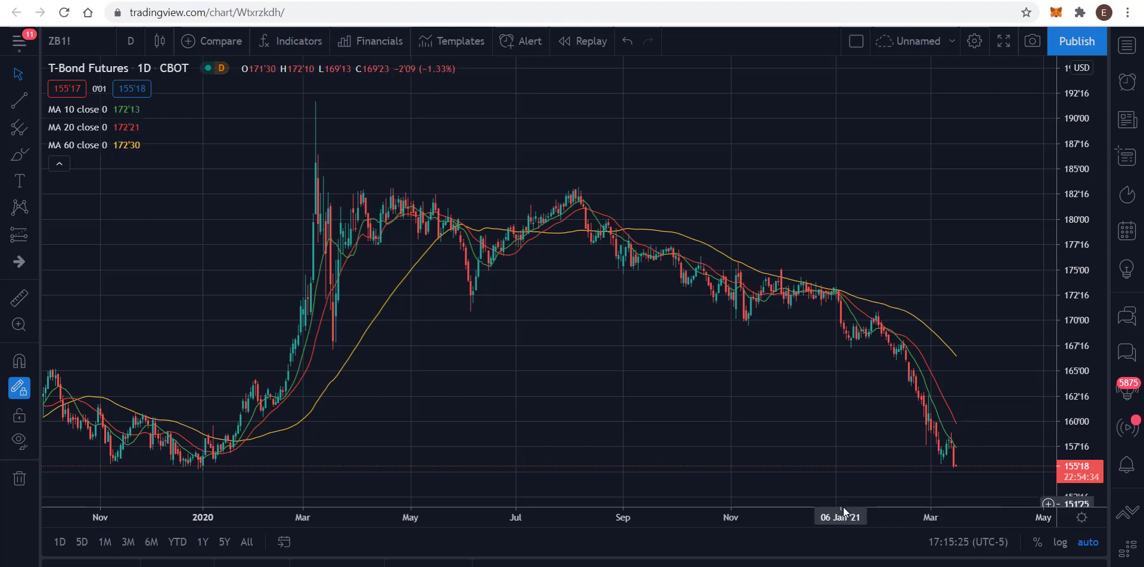
- Change the chart interval from daily to 1 hour, then to 30 minutes
{"action": "left_click", "coordinate": [130, 45]}
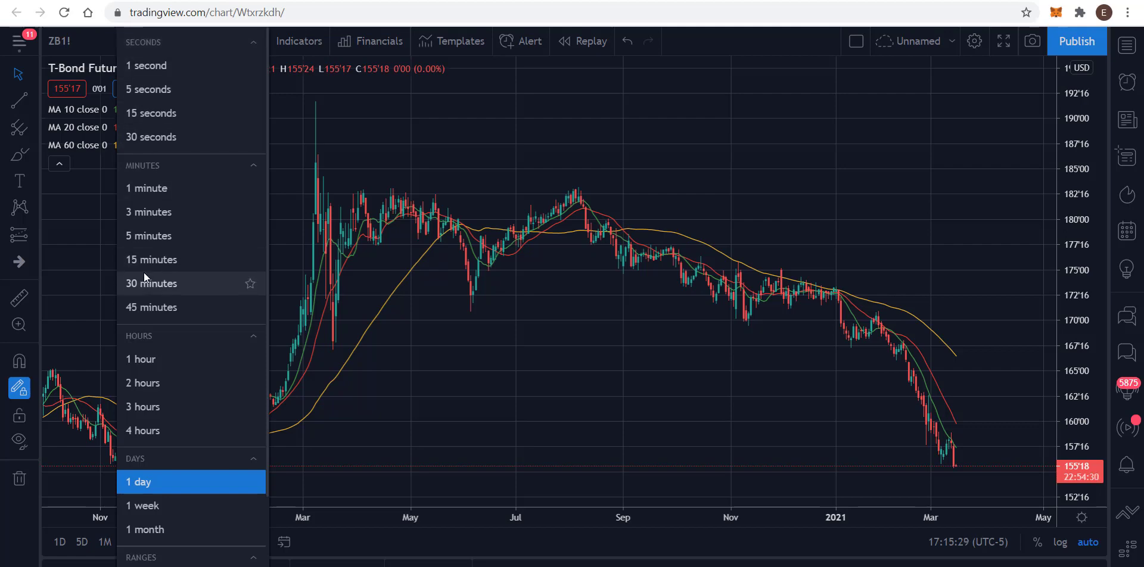
{"action": "left_click", "coordinate": [151, 357]}
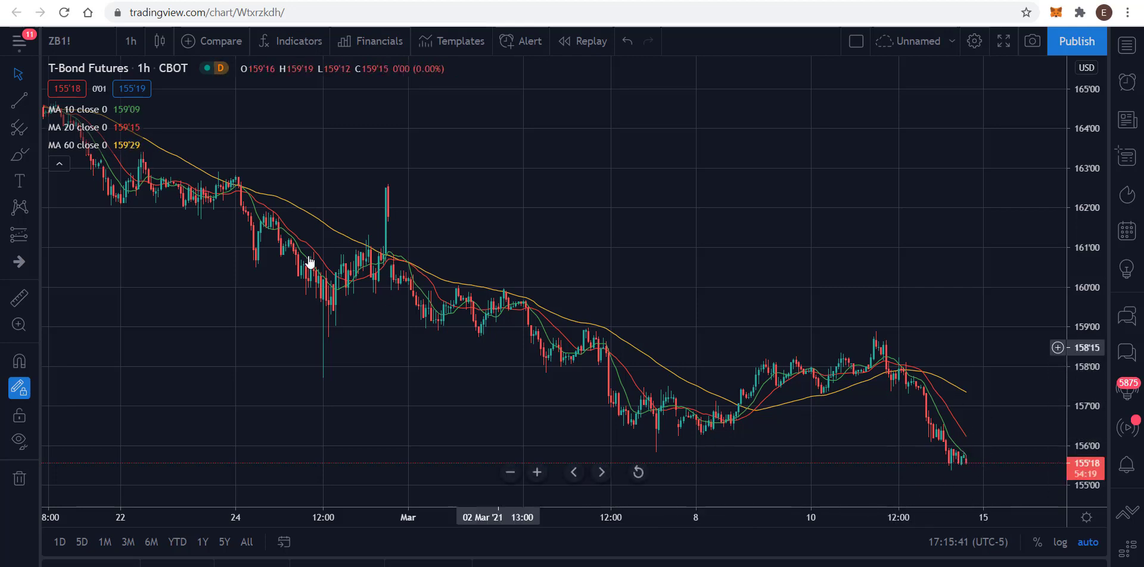
{"action": "left_click", "coordinate": [127, 40]}
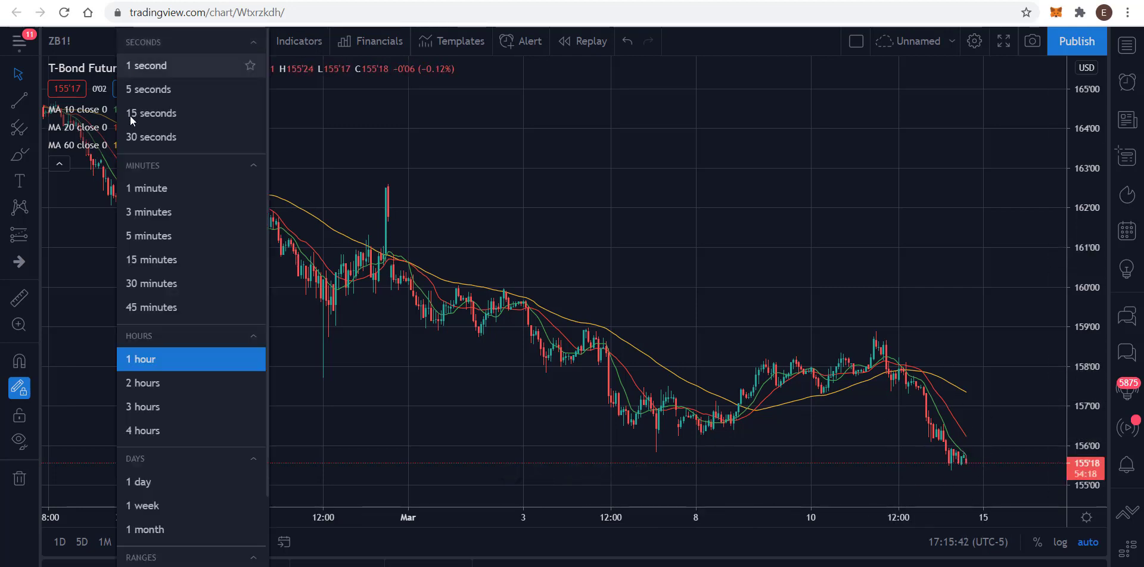
{"action": "left_click", "coordinate": [154, 280]}
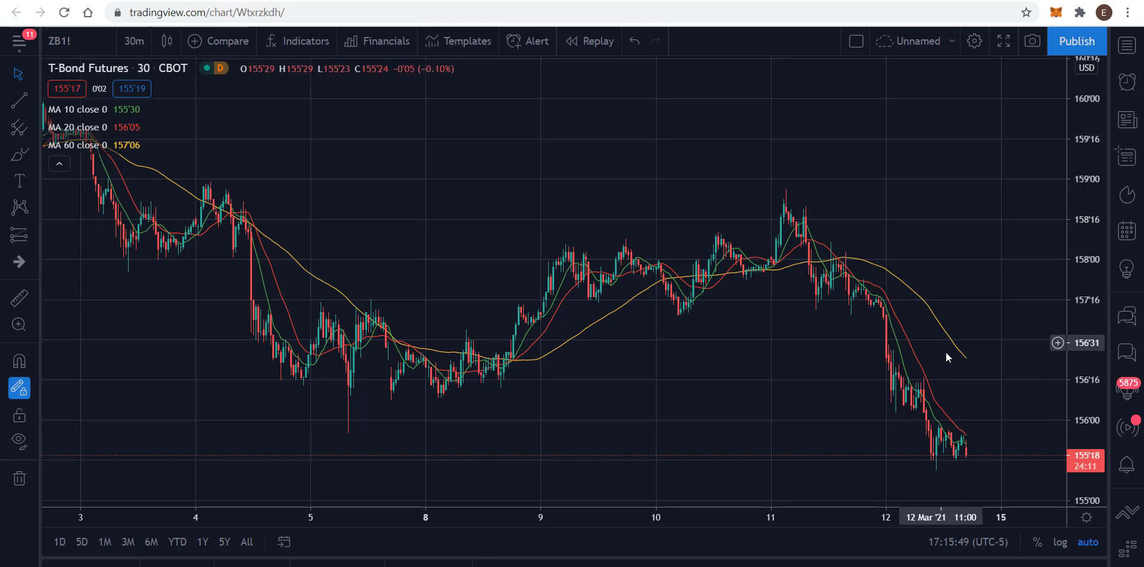
- Change the T-Bond chart interval from 30 minutes to 15 minutes
{"action": "left_click", "coordinate": [129, 41]}
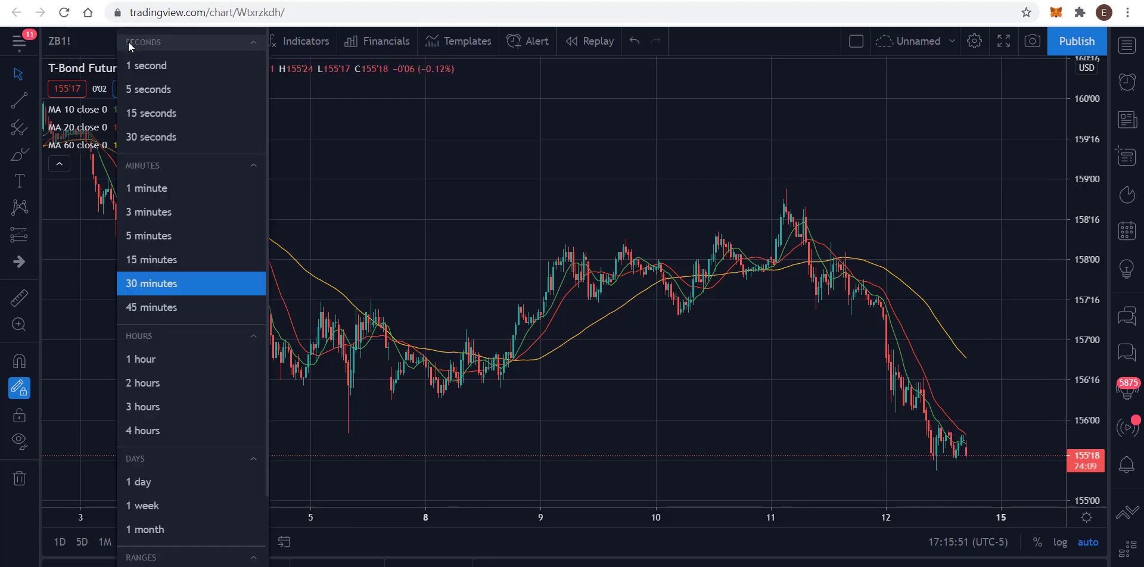
{"action": "left_click", "coordinate": [165, 260]}
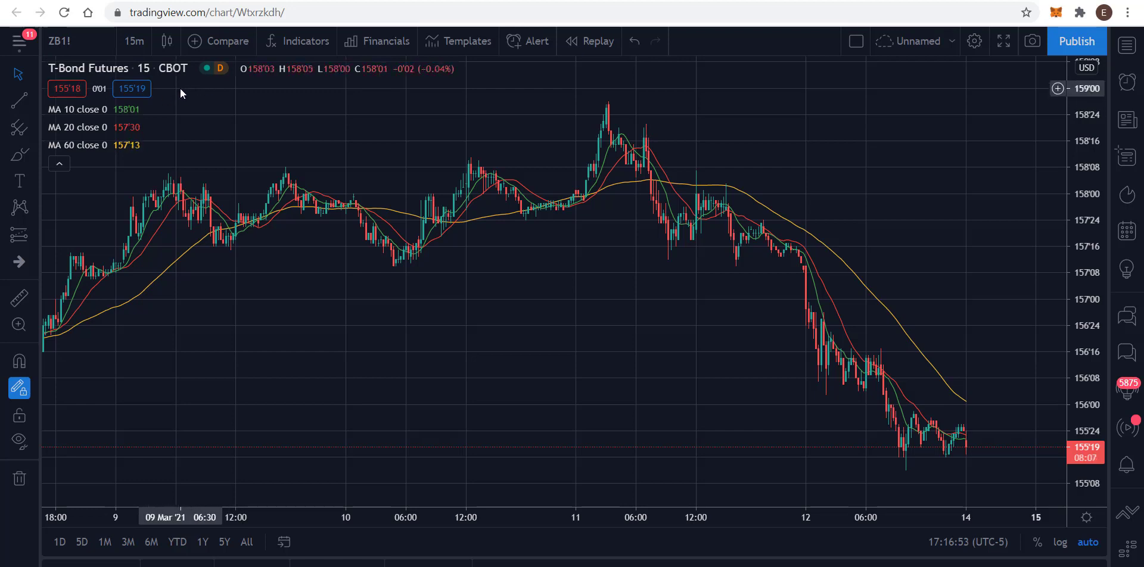
- Switch back to 1-day bars and delete the MA 10, MA 20 and MA 60 averages
{"action": "left_click", "coordinate": [125, 41]}
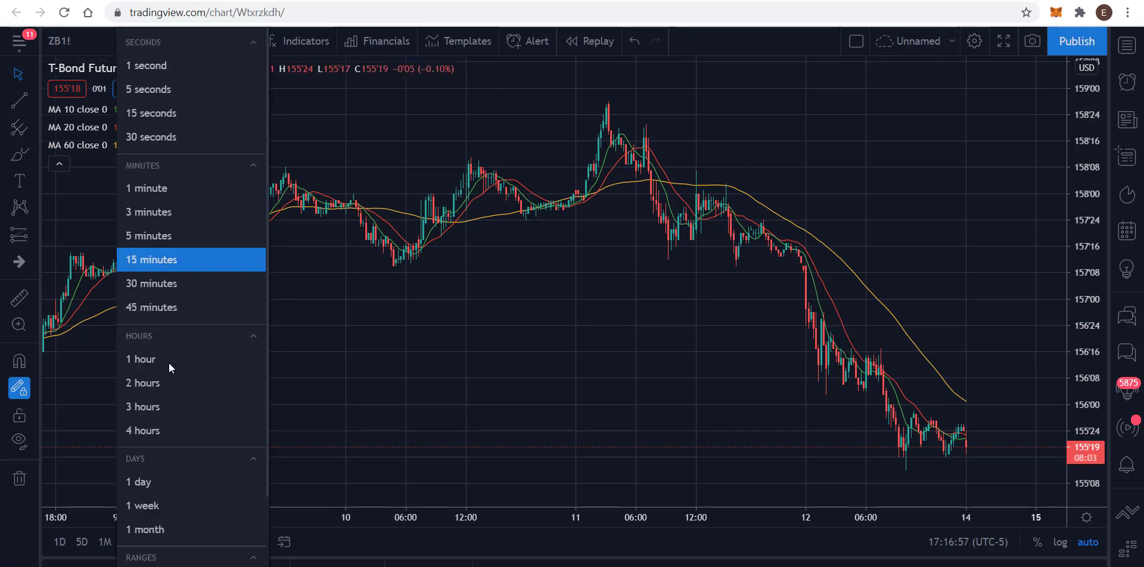
{"action": "left_click", "coordinate": [167, 482]}
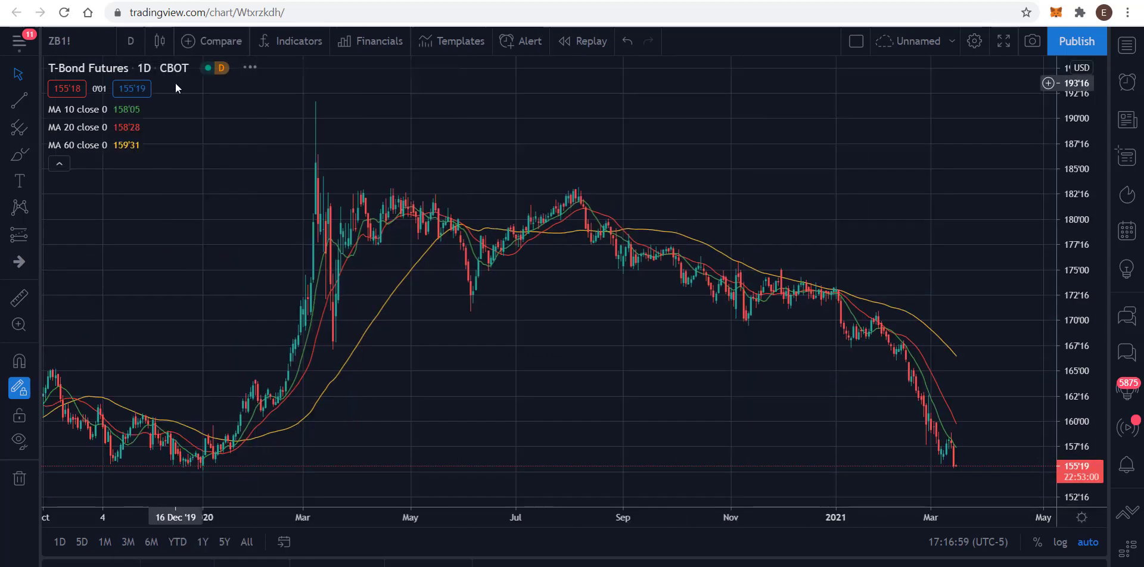
{"action": "mouse_move", "coordinate": [136, 116]}
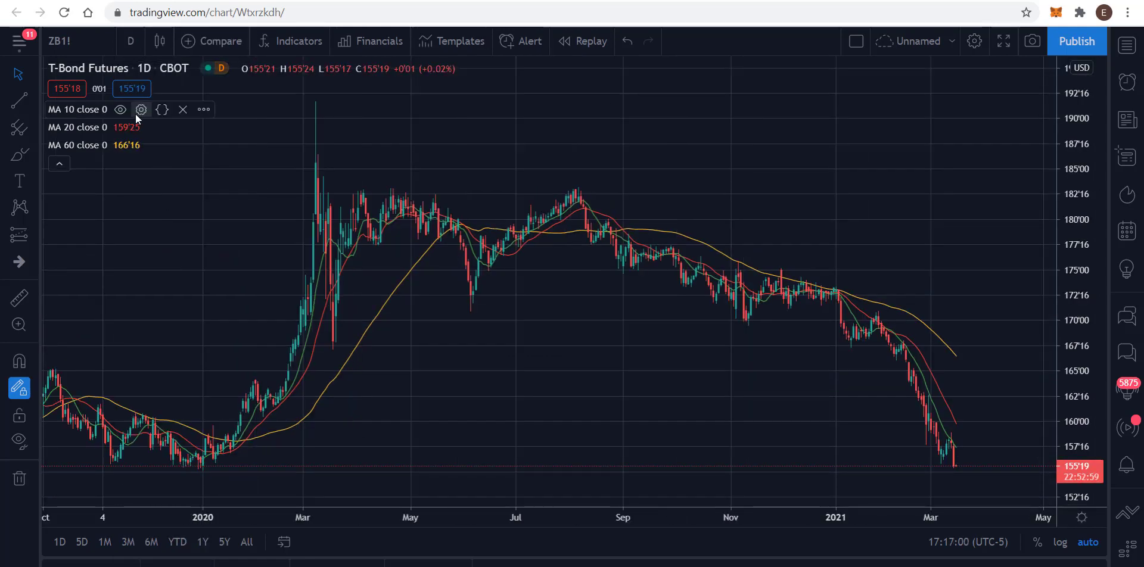
{"action": "left_click", "coordinate": [182, 109]}
{"action": "left_click", "coordinate": [183, 110]}
{"action": "left_click", "coordinate": [182, 109]}
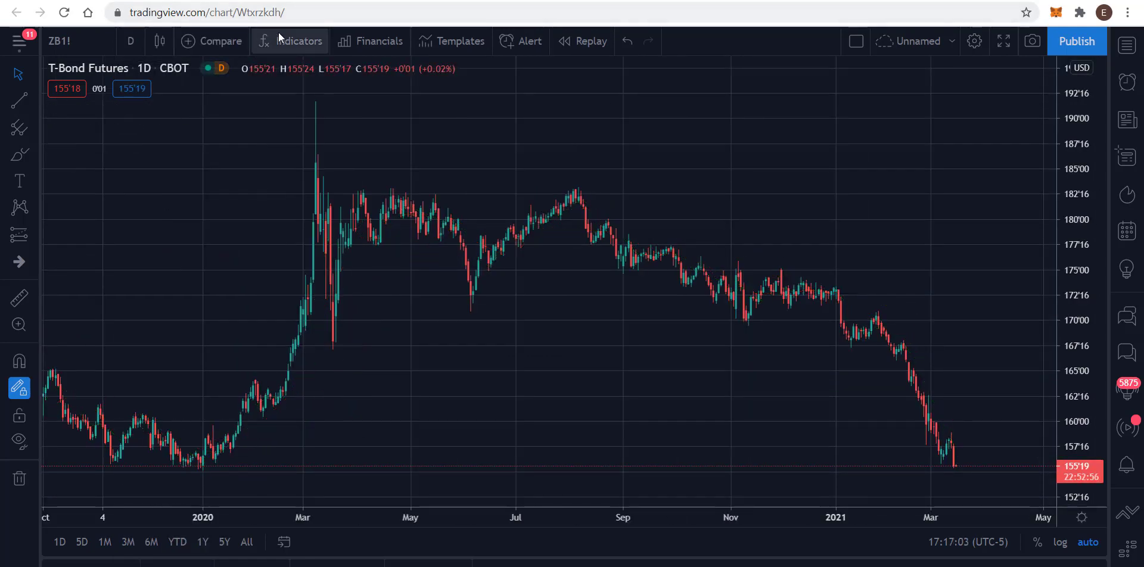
- Search 'macd' in Indicators and add the built-in MACD indicator
{"action": "left_click", "coordinate": [296, 40]}
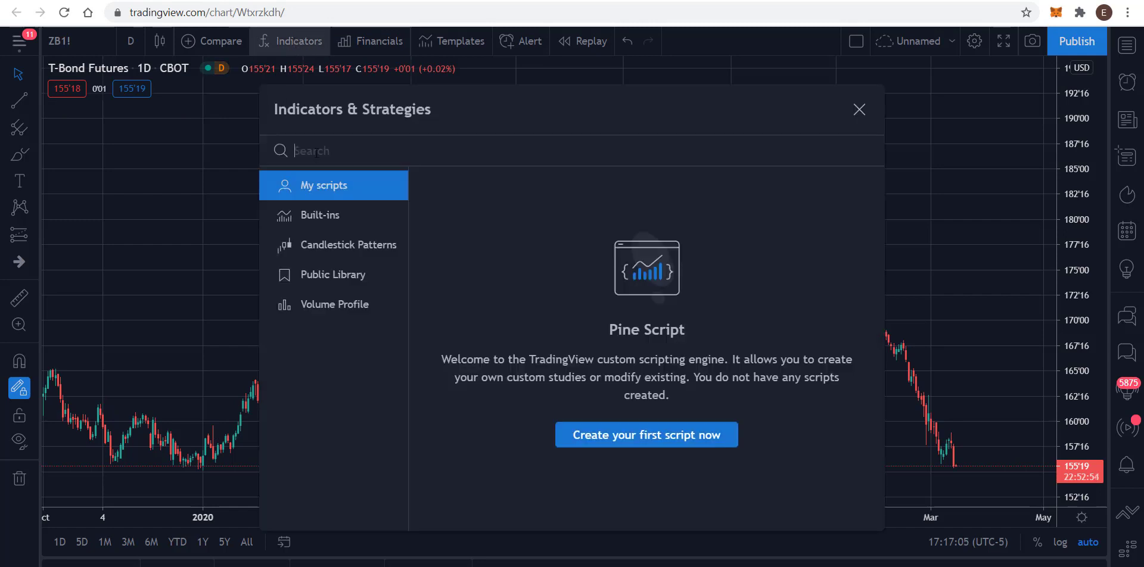
{"action": "type", "text": "macd"}
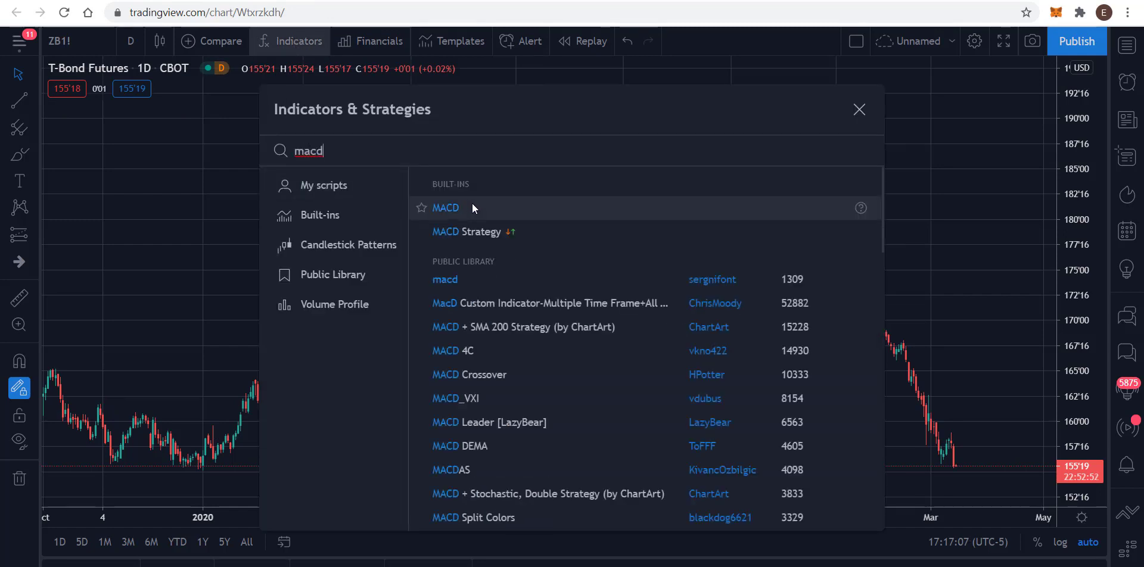
{"action": "left_click", "coordinate": [473, 206]}
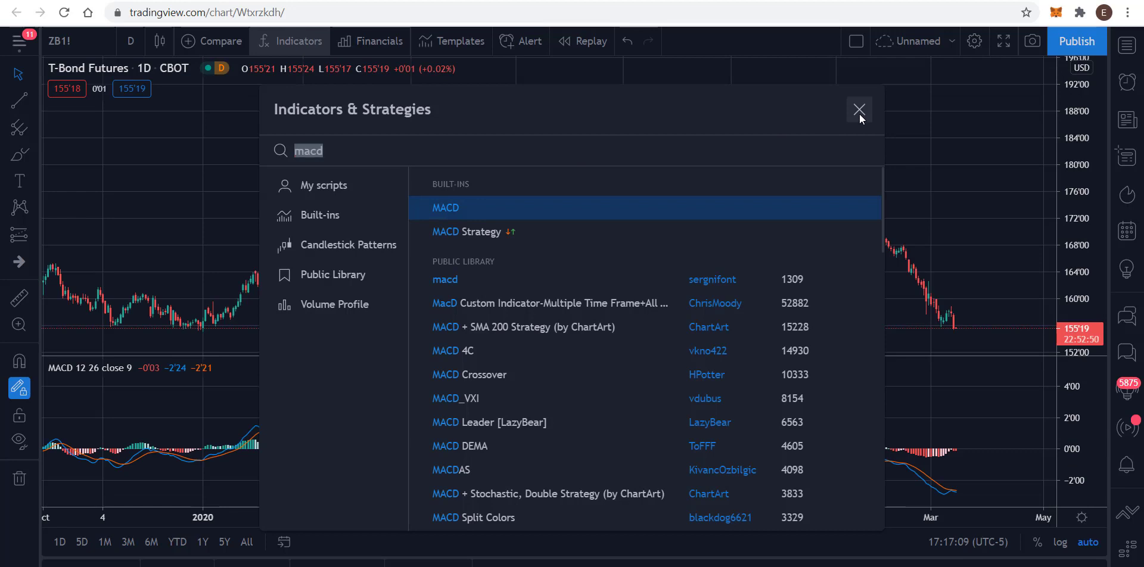
- Close the Indicators & Strategies dialog, revealing the MACD 12 26 close 9 pane
{"action": "left_click", "coordinate": [859, 111]}
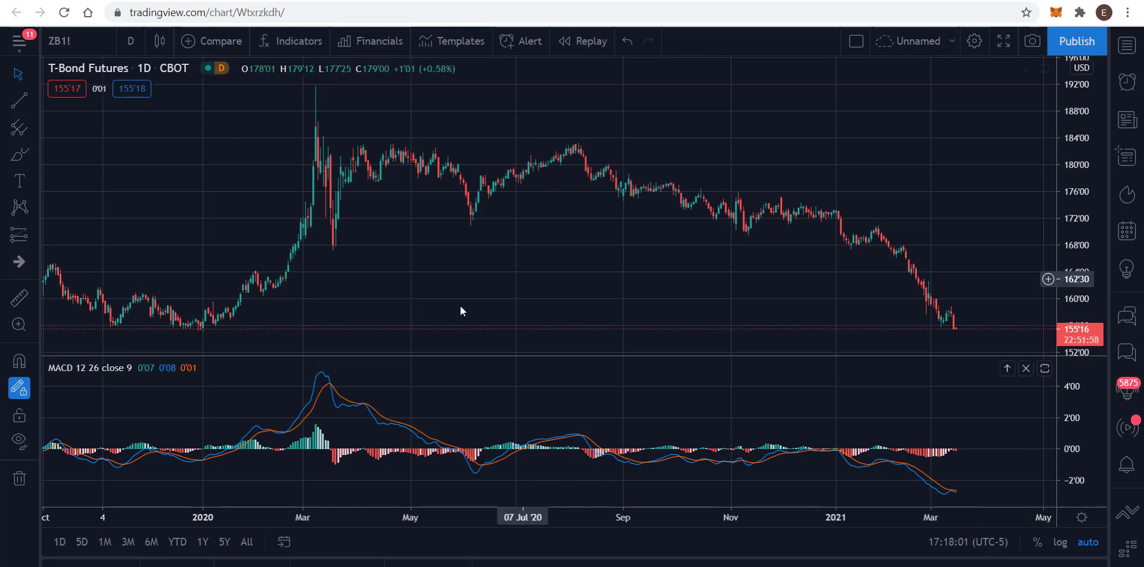
- Change the chart interval from 1 day to 1 hour
{"action": "left_click", "coordinate": [130, 40]}
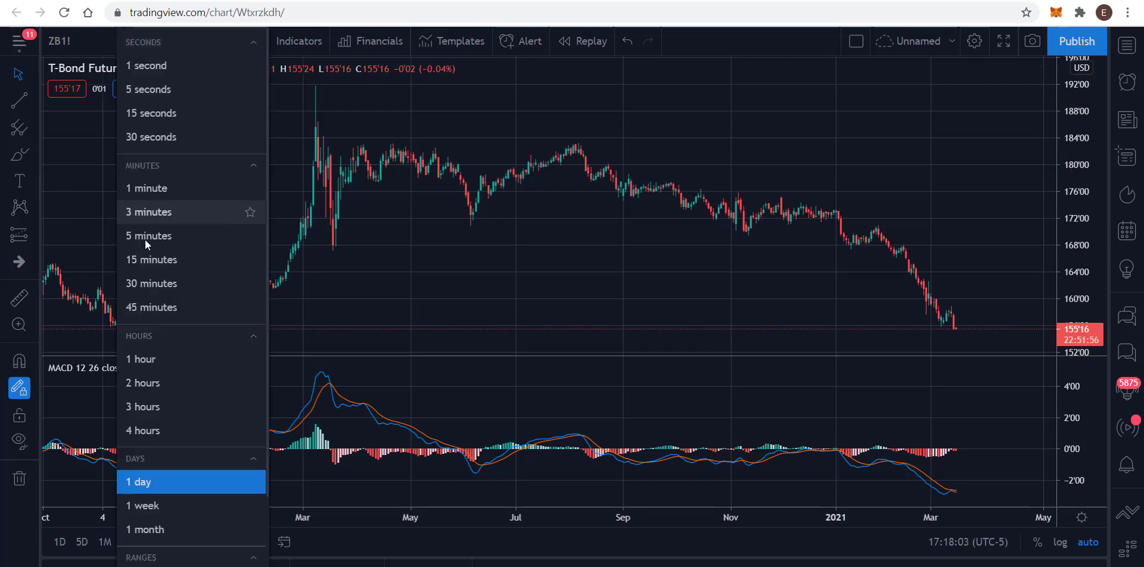
{"action": "left_click", "coordinate": [147, 360]}
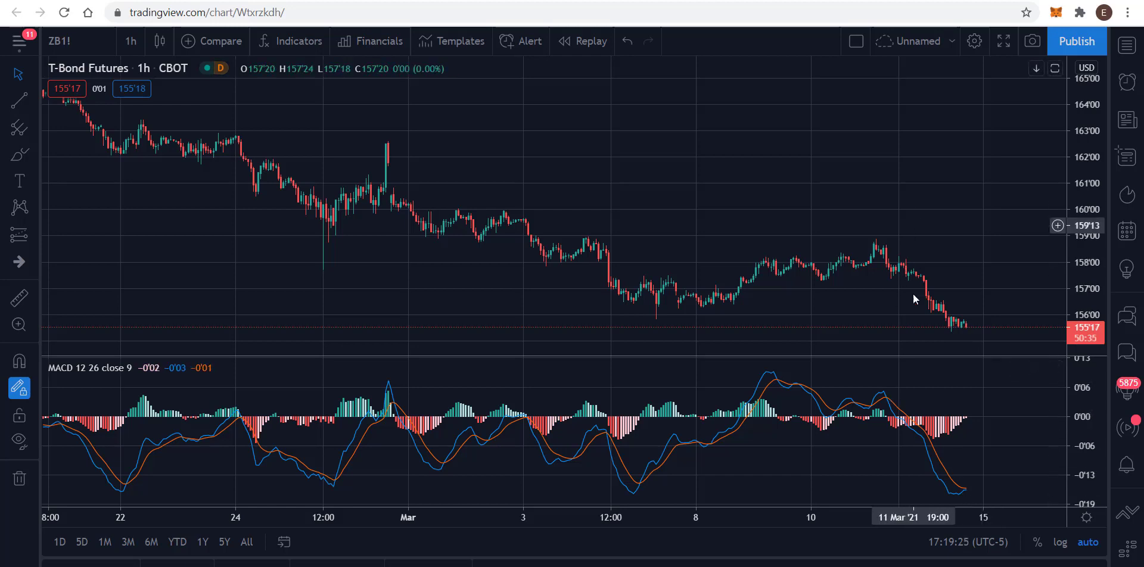
- Change the chart interval from 1 hour to 30 minutes
{"action": "left_click", "coordinate": [122, 42]}
{"action": "left_click", "coordinate": [152, 288]}
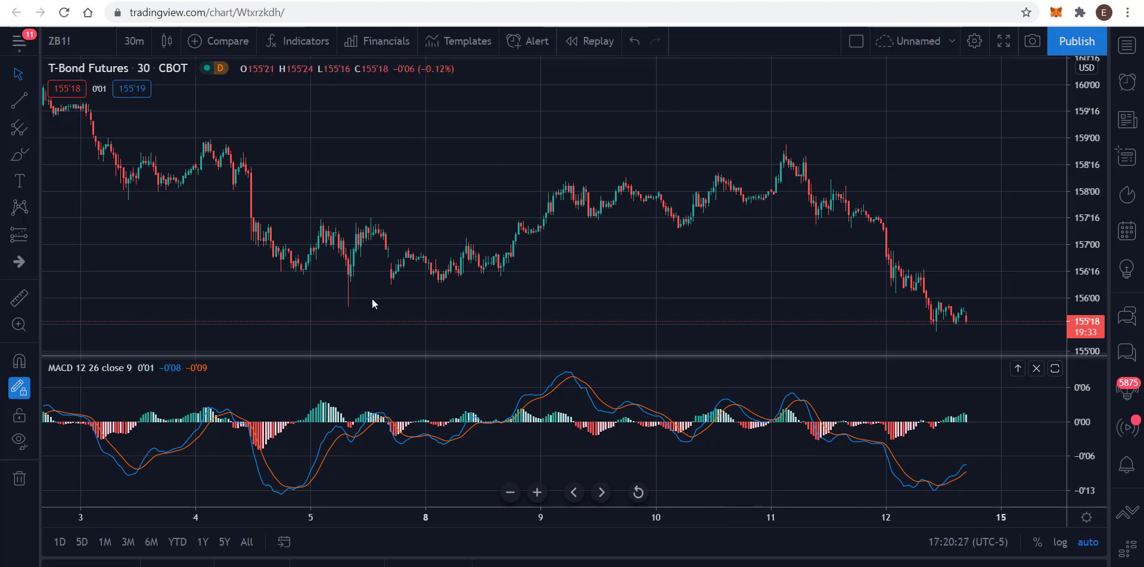
- Switch the T-Bond chart to 15-minute bars and remove the MACD indicator pane
{"action": "left_click", "coordinate": [132, 48]}
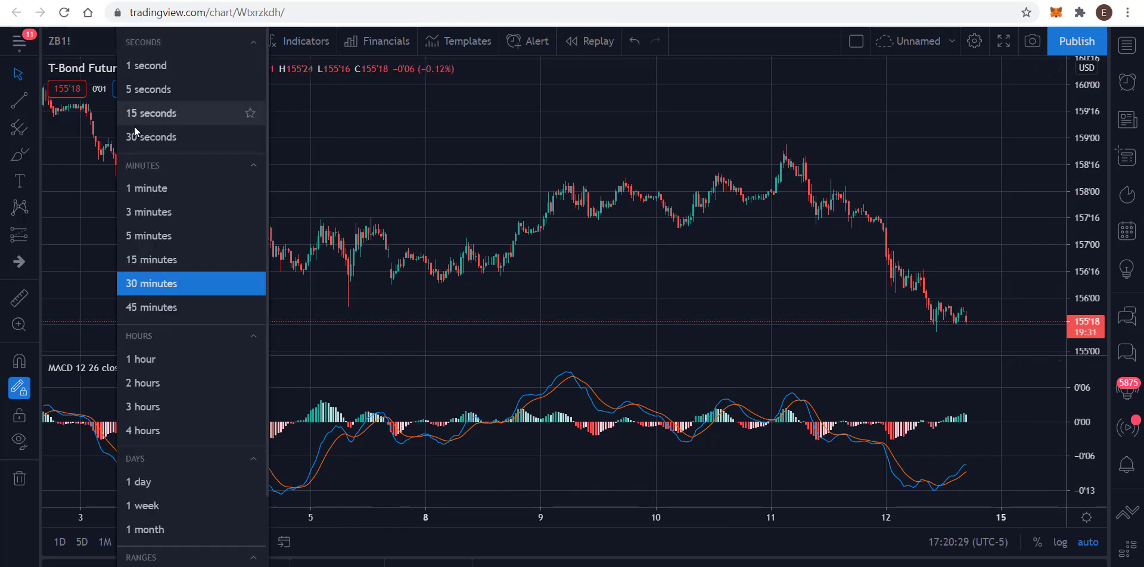
{"action": "left_click", "coordinate": [168, 259]}
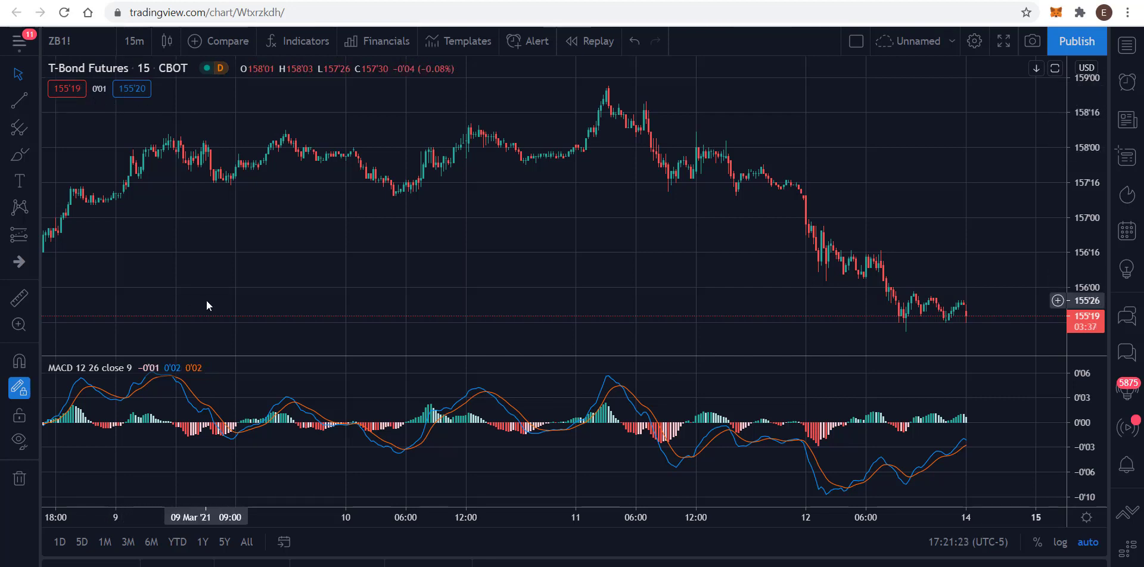
{"action": "left_click", "coordinate": [1039, 369]}
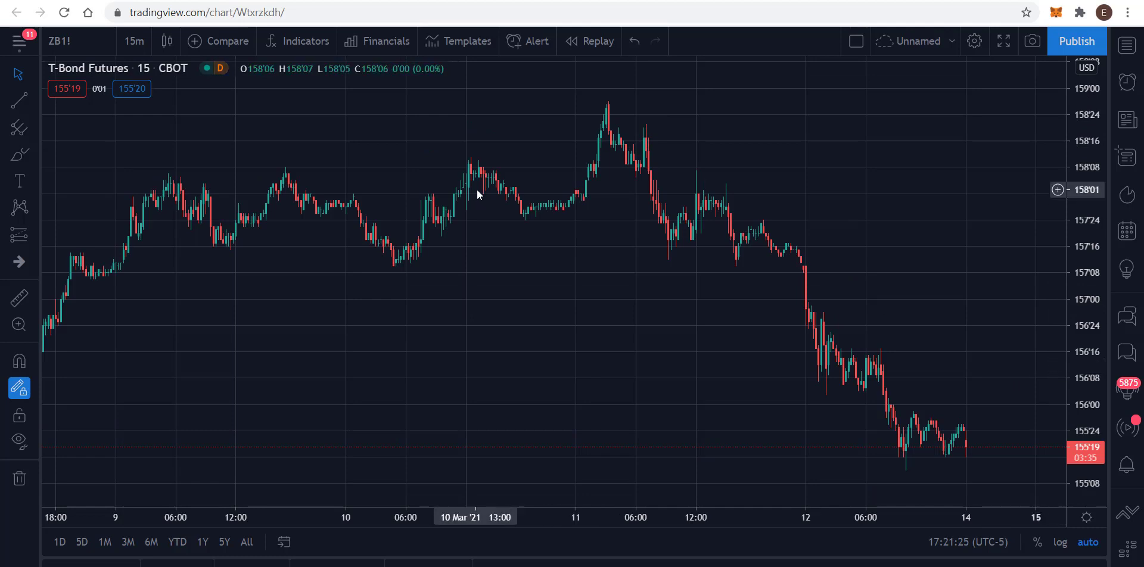
{"action": "left_click", "coordinate": [134, 41]}
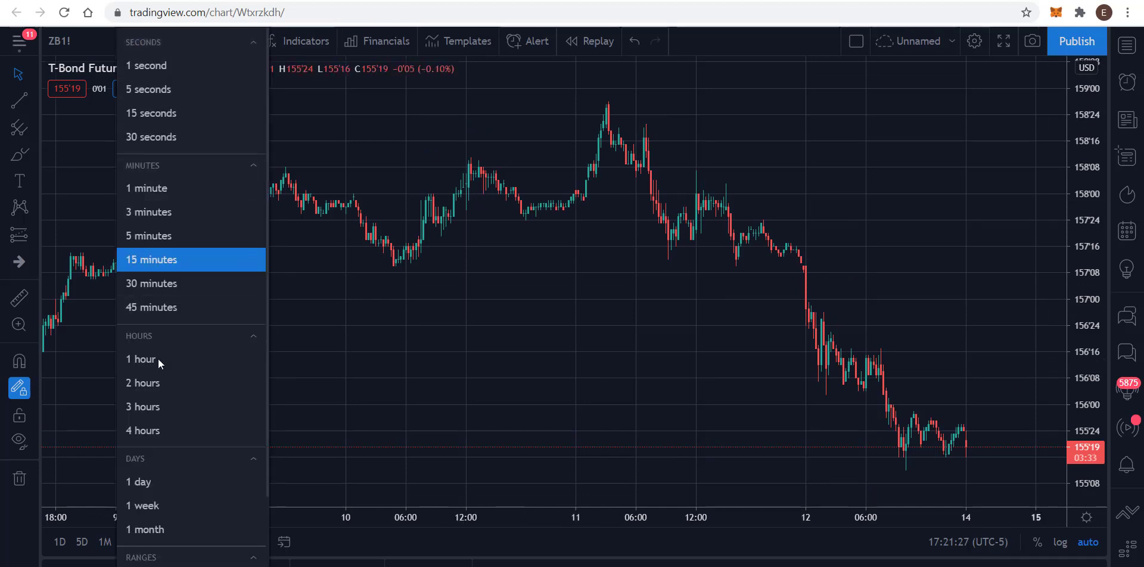
- Return to daily bars and compress the time scale to show history from early 2017 to 2021
{"action": "left_click", "coordinate": [173, 484]}
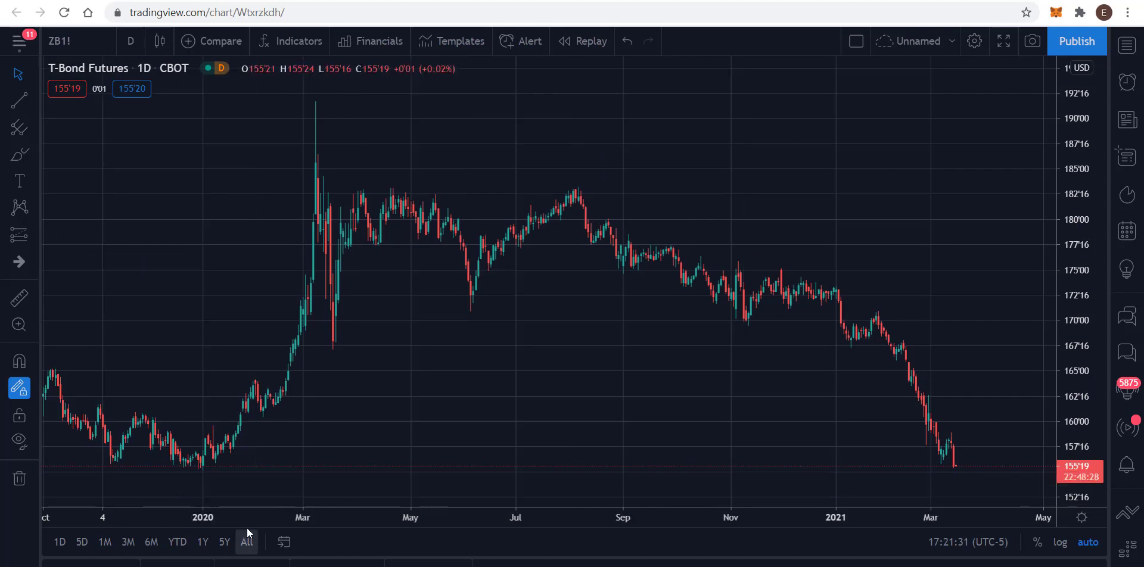
{"action": "left_click_drag", "start_coordinate": [238, 520], "coordinate": [643, 518]}
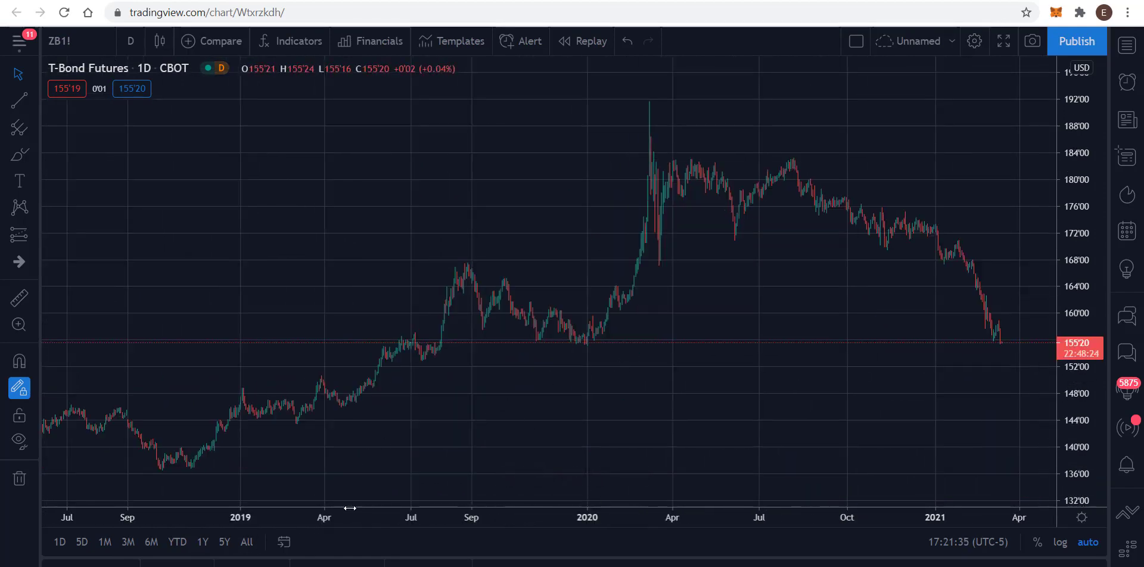
{"action": "left_click_drag", "start_coordinate": [355, 520], "coordinate": [574, 500]}
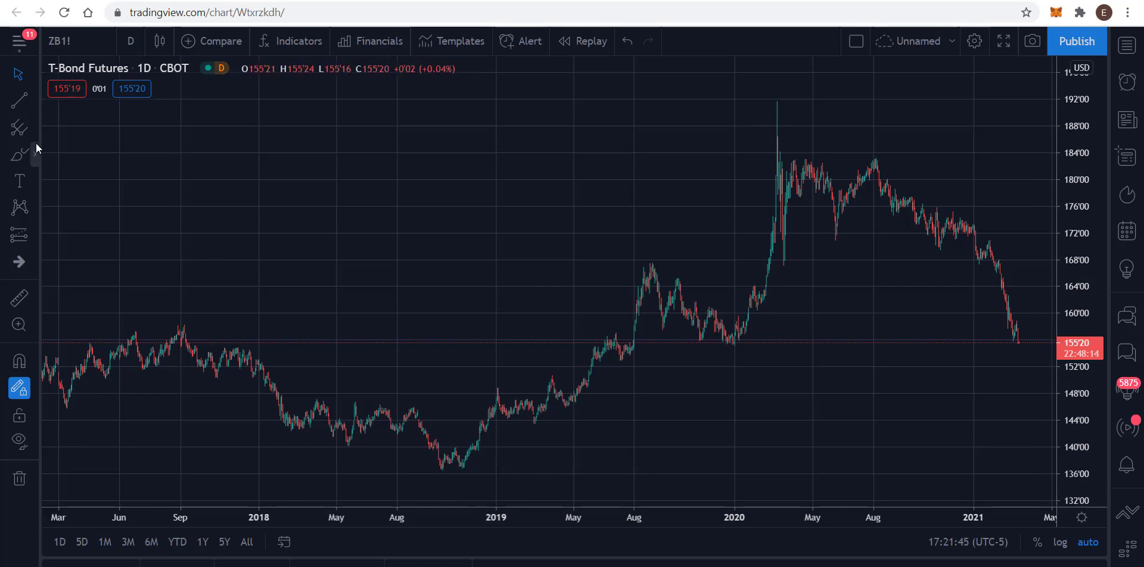
{"action": "left_click", "coordinate": [34, 124]}
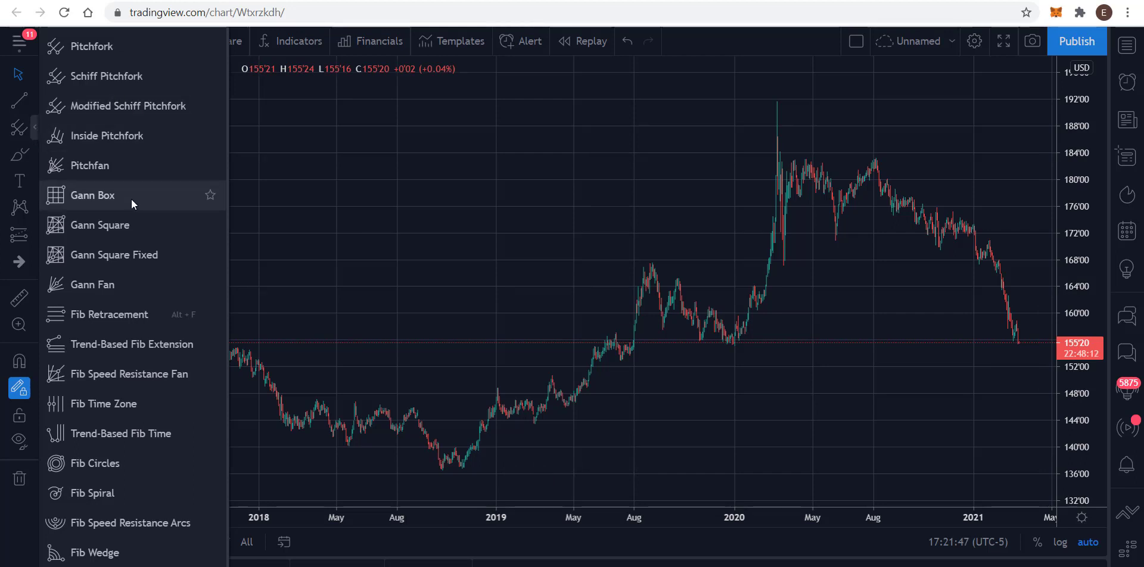
- Draw a Fib retracement from the October 2018 low of 136'17 up to 191'24
{"action": "left_click", "coordinate": [132, 307]}
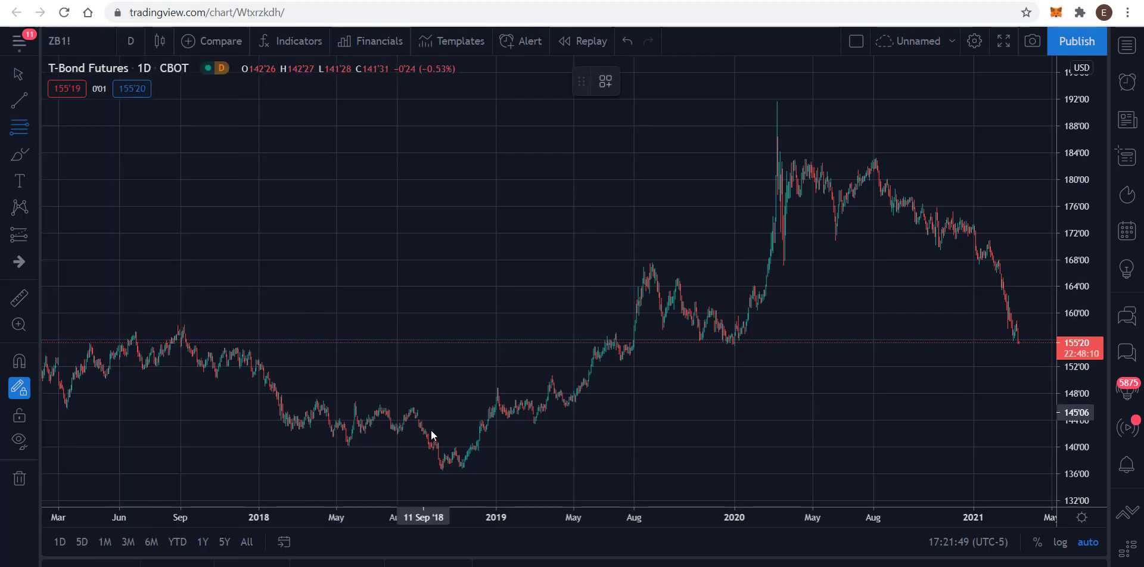
{"action": "left_click", "coordinate": [442, 470]}
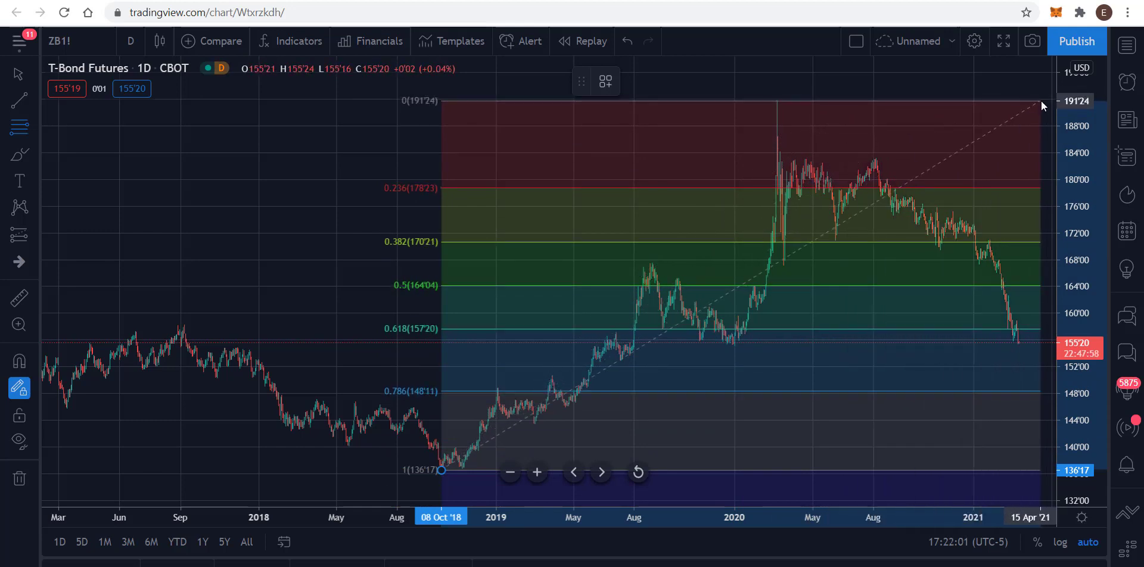
{"action": "left_click", "coordinate": [1041, 102]}
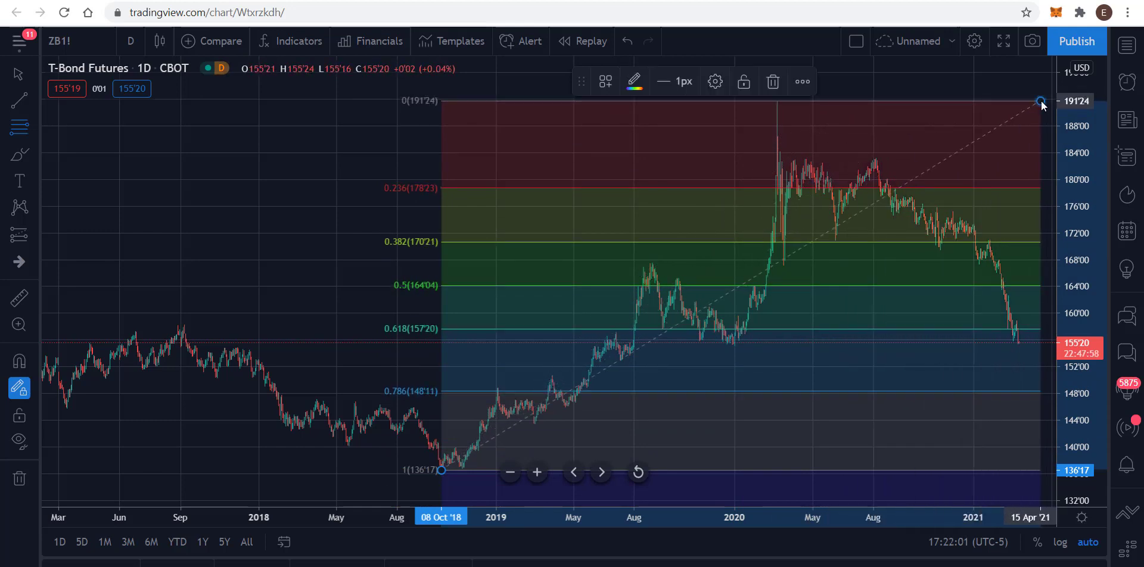
{"action": "left_click", "coordinate": [13, 68]}
{"action": "left_click", "coordinate": [280, 199]}
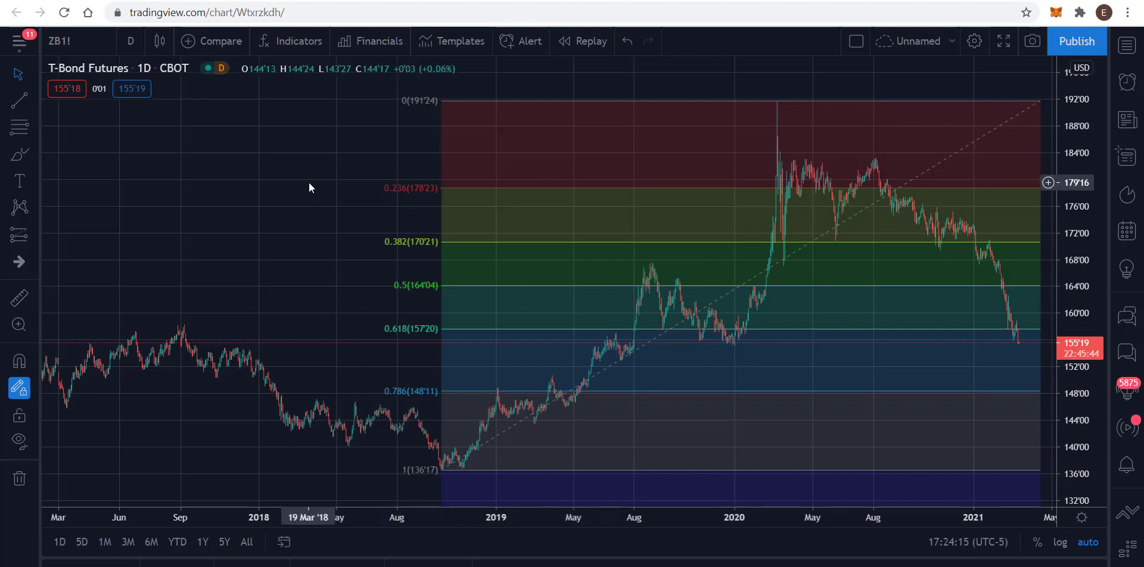
- Draw a flat trend line near 155'21 from the latest bars back to April 2017
{"action": "left_click", "coordinate": [22, 103]}
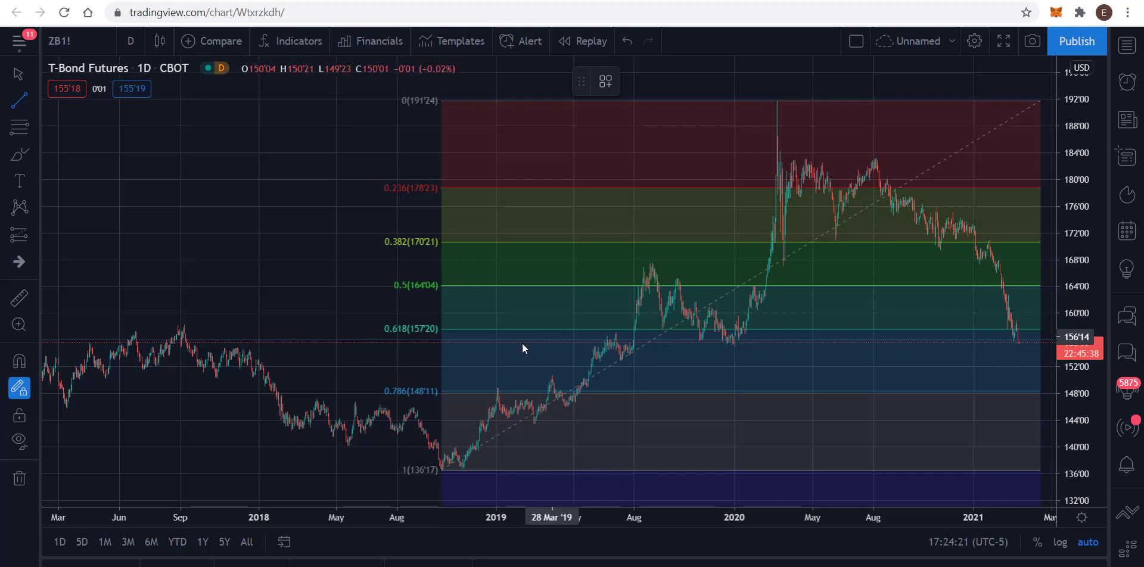
{"action": "left_click", "coordinate": [1040, 341]}
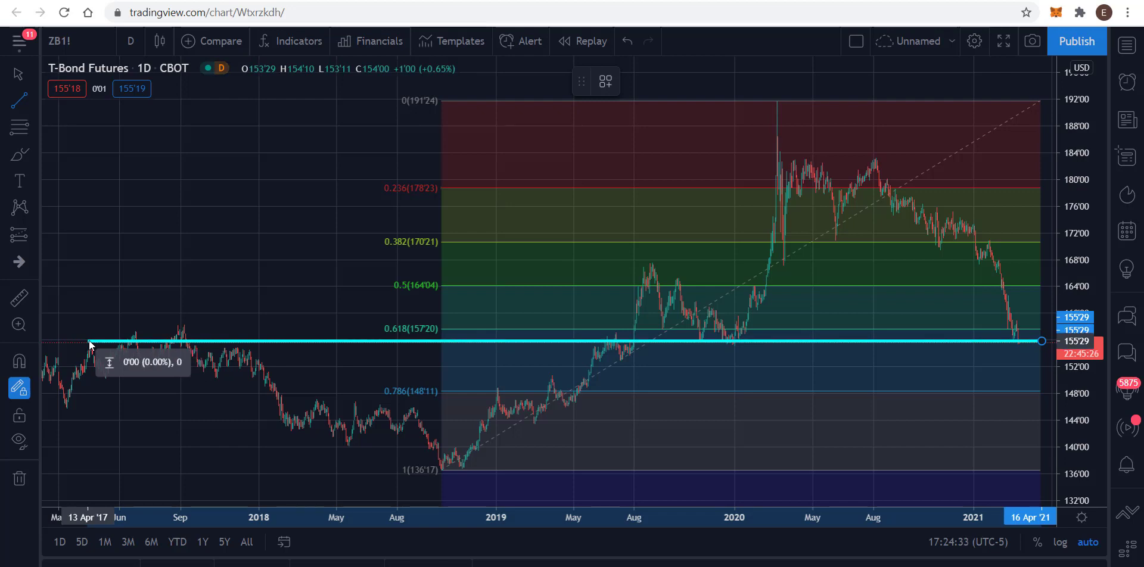
{"action": "left_click", "coordinate": [89, 342]}
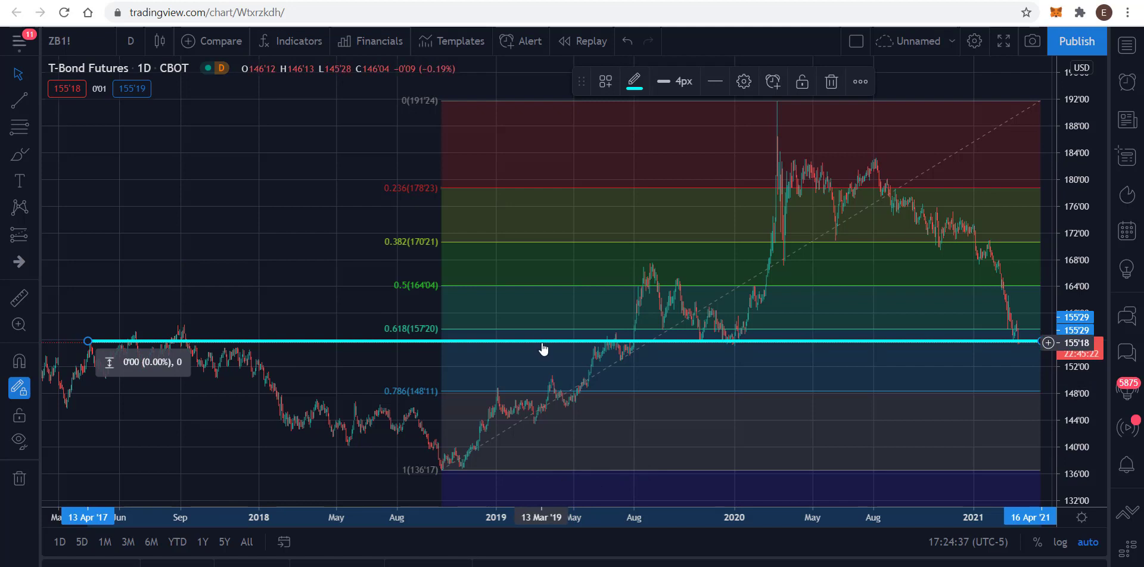
{"action": "left_click_drag", "start_coordinate": [542, 348], "coordinate": [541, 343]}
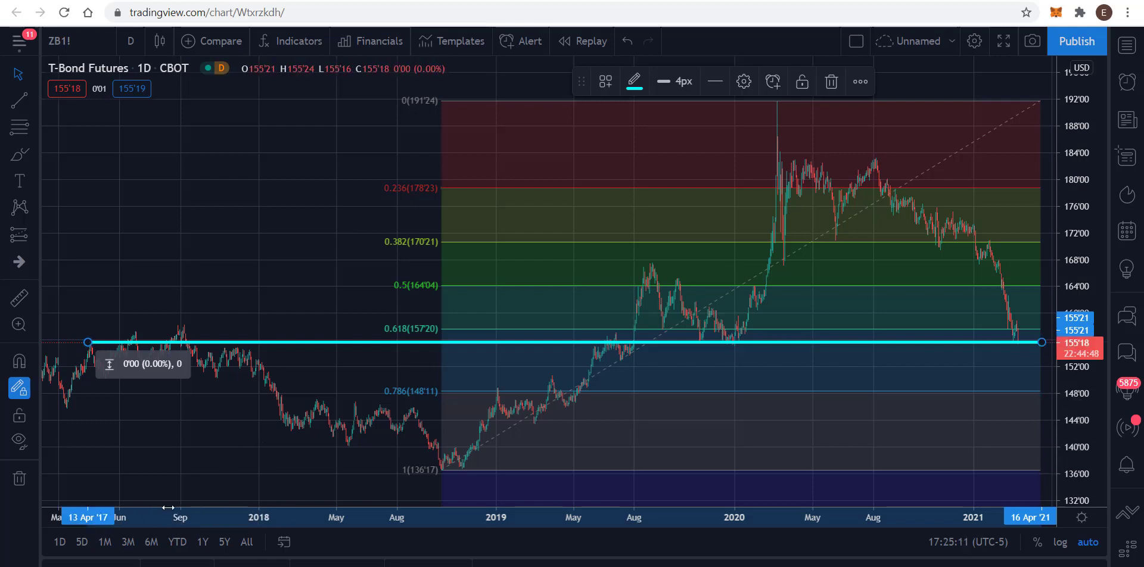
- Compress the time scale to show daily bars from 2011 through 2021, leaving the support line unselected
{"action": "left_click_drag", "start_coordinate": [167, 508], "coordinate": [579, 504]}
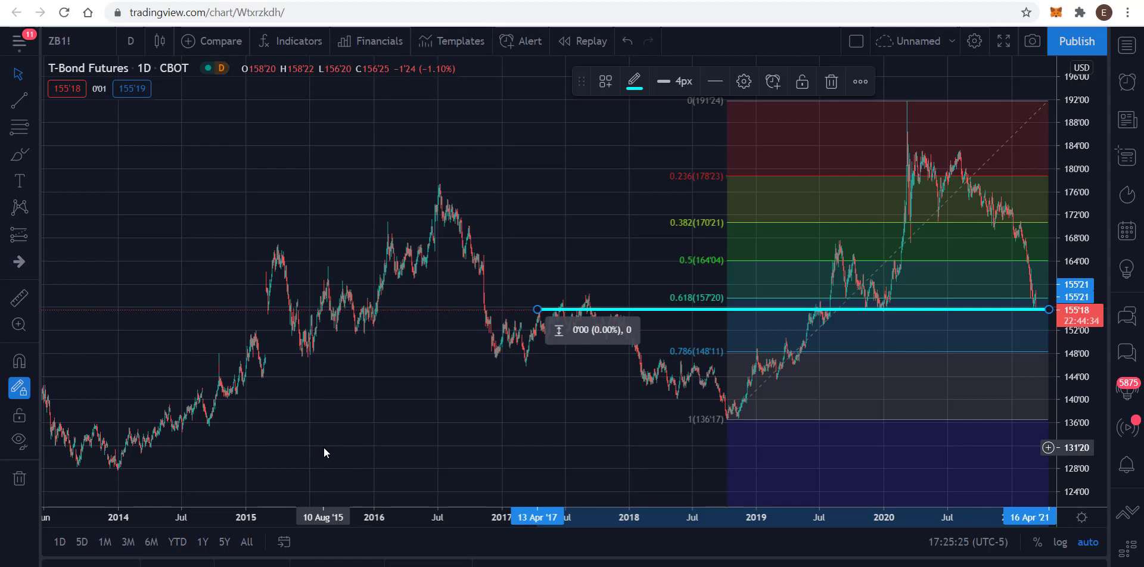
{"action": "scroll", "coordinate": [305, 524], "scroll_direction": "left", "scroll_amount": 1}
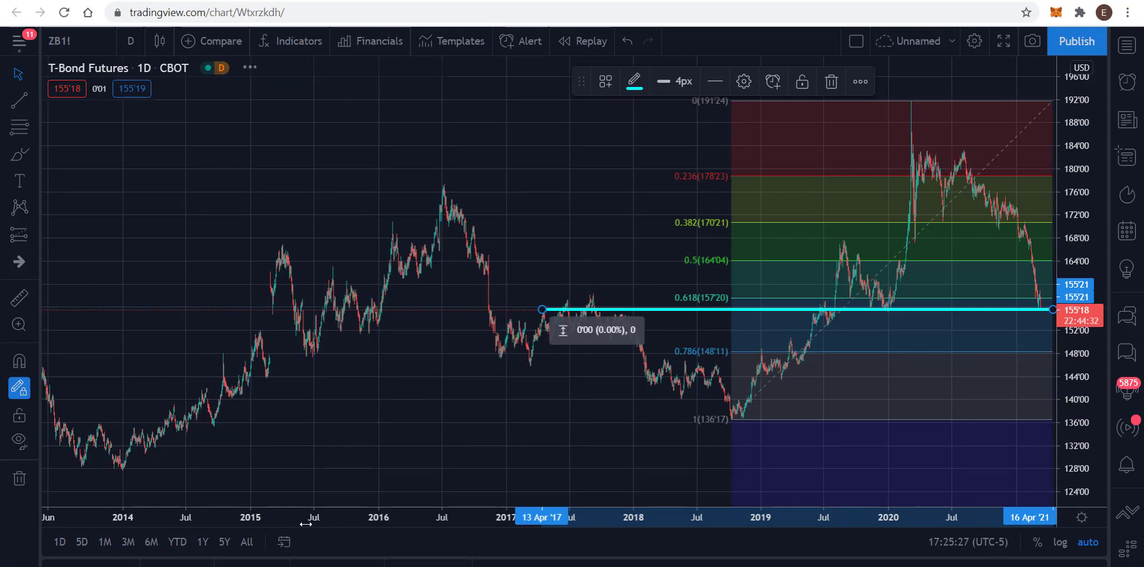
{"action": "left_click_drag", "start_coordinate": [306, 524], "coordinate": [487, 541]}
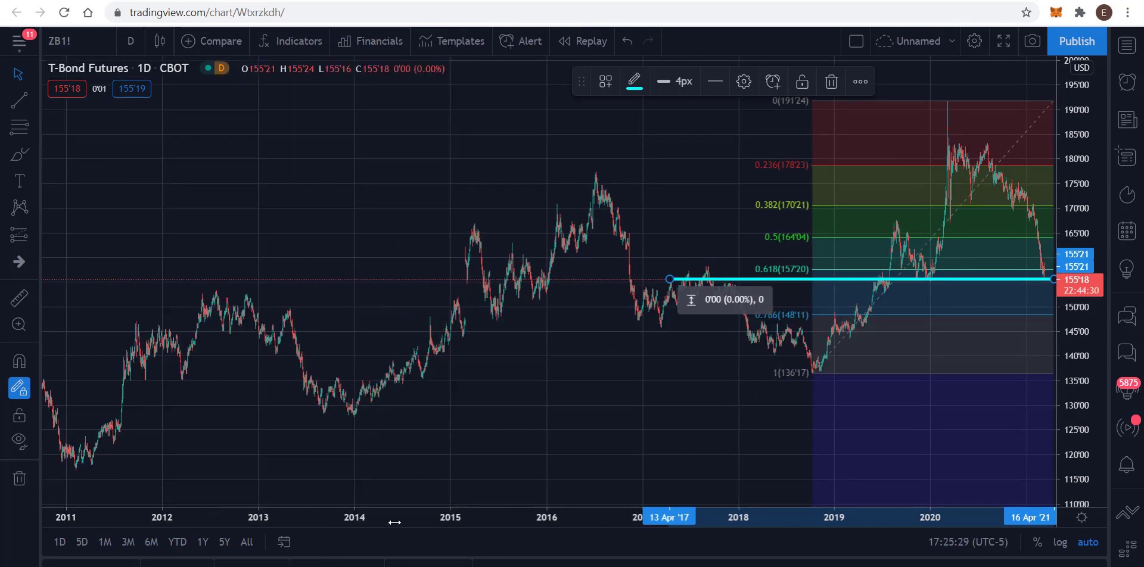
{"action": "left_click_drag", "start_coordinate": [395, 522], "coordinate": [411, 522]}
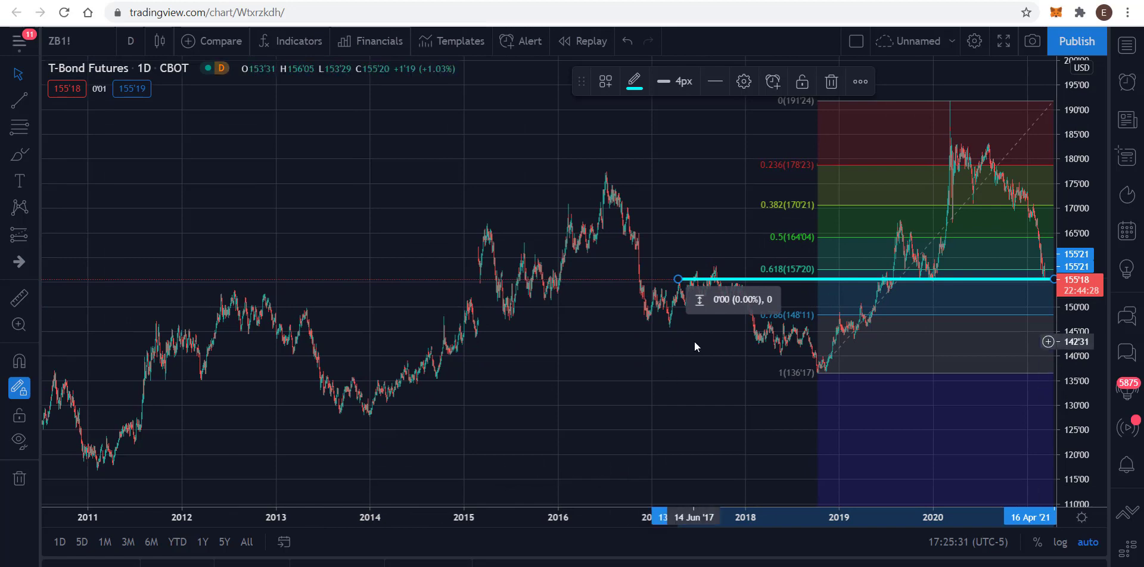
{"action": "left_click", "coordinate": [661, 341]}
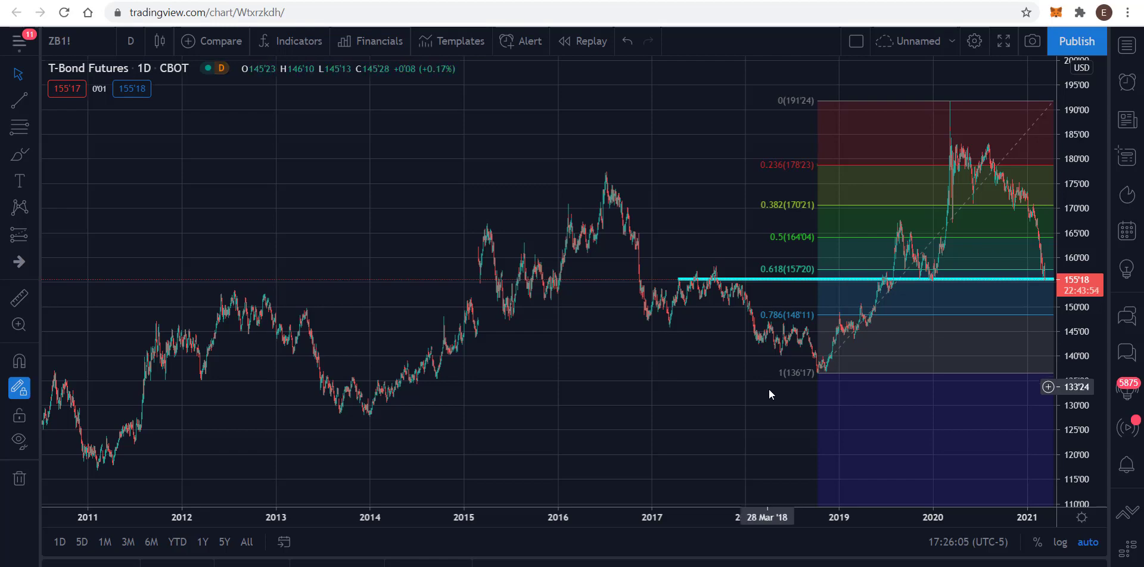
- Zoom back in to 2017 onward and delete the cyan support line and the Fib retracement
{"action": "left_click_drag", "start_coordinate": [770, 512], "coordinate": [375, 492]}
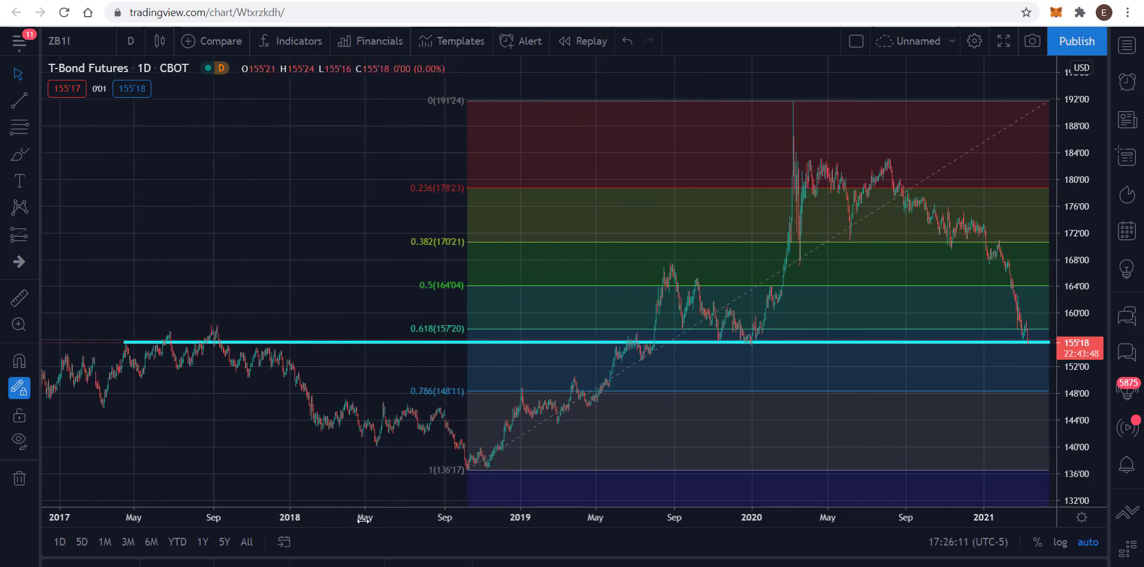
{"action": "left_click_drag", "start_coordinate": [362, 519], "coordinate": [424, 511]}
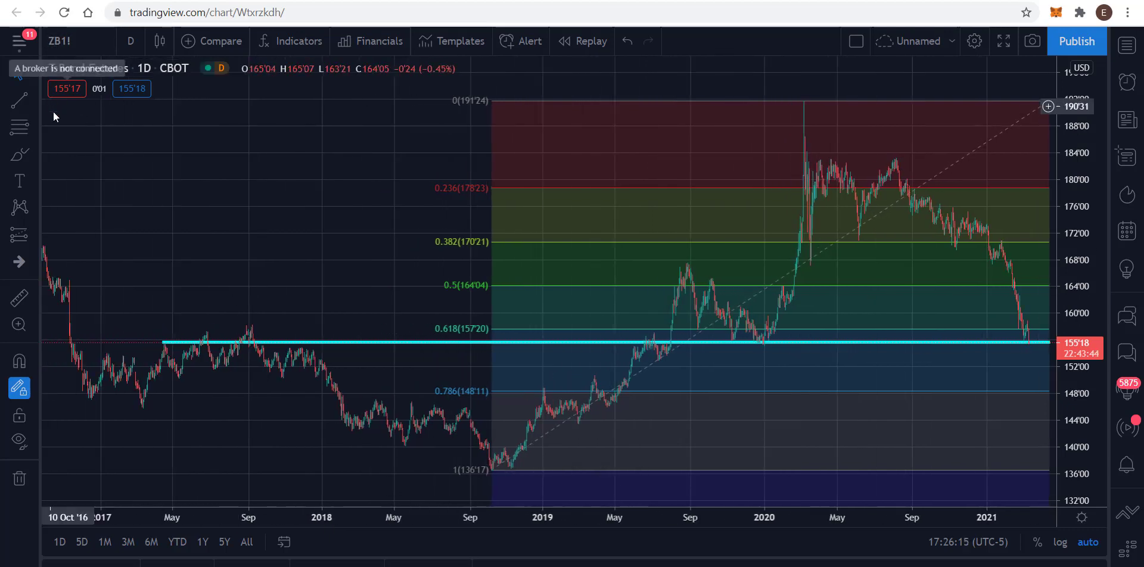
{"action": "left_click", "coordinate": [448, 343]}
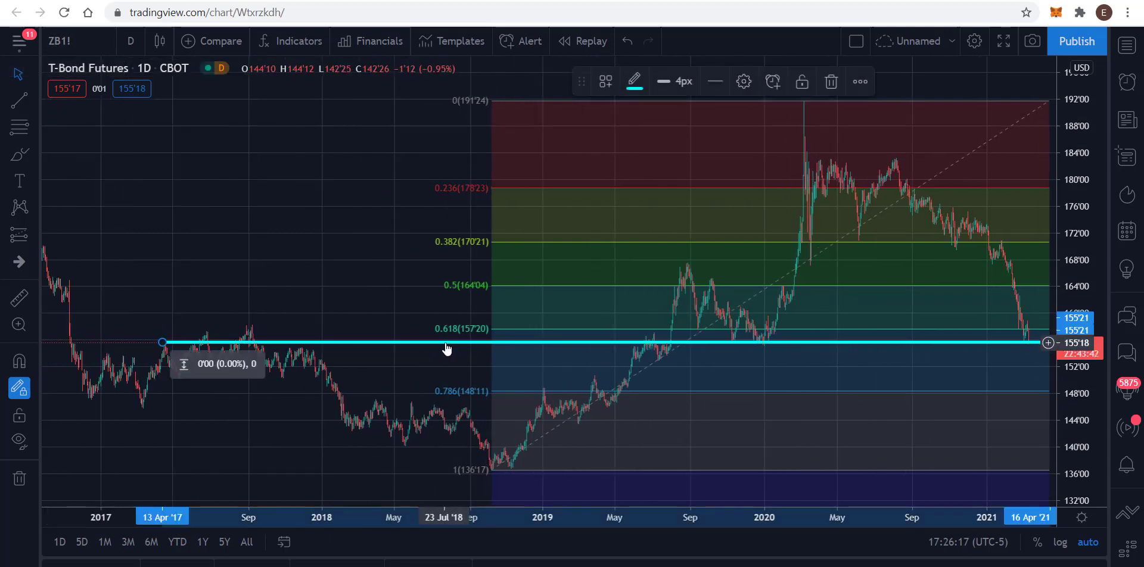
{"action": "key", "text": "Delete"}
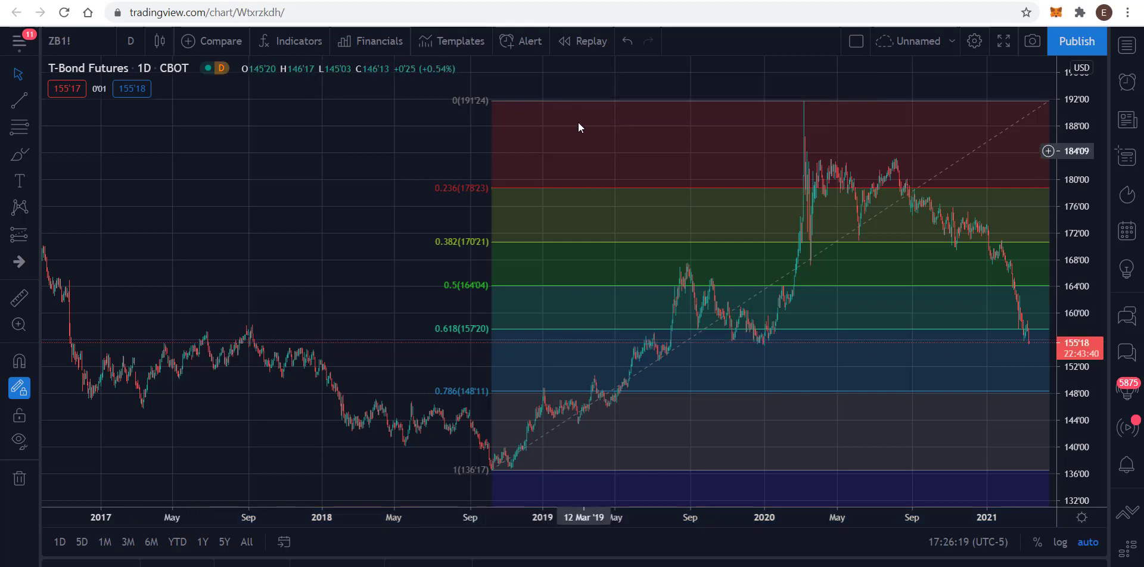
{"action": "left_click", "coordinate": [567, 106]}
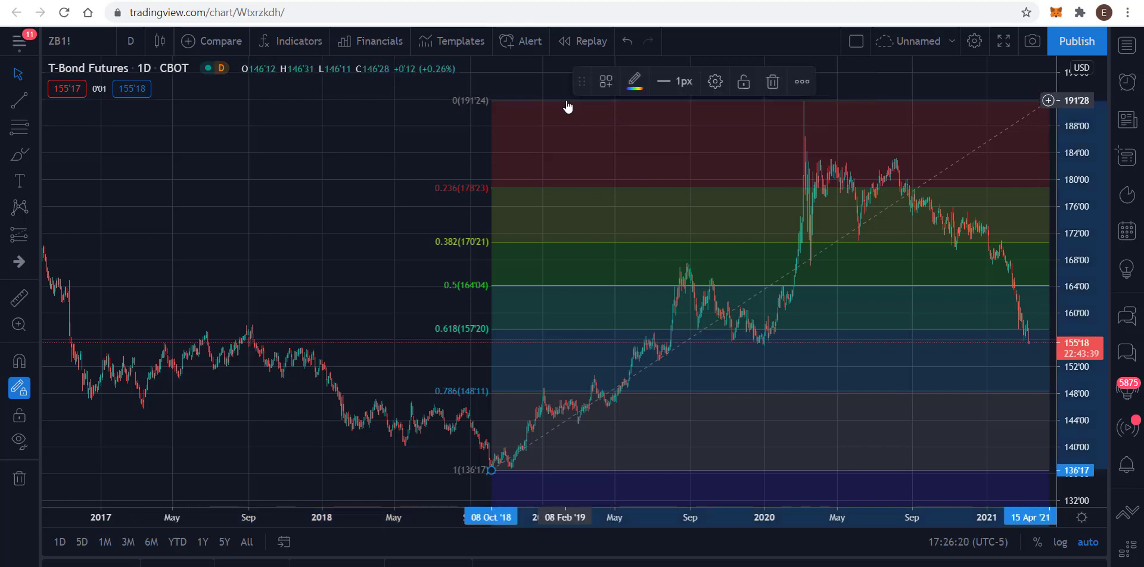
{"action": "left_click", "coordinate": [772, 82]}
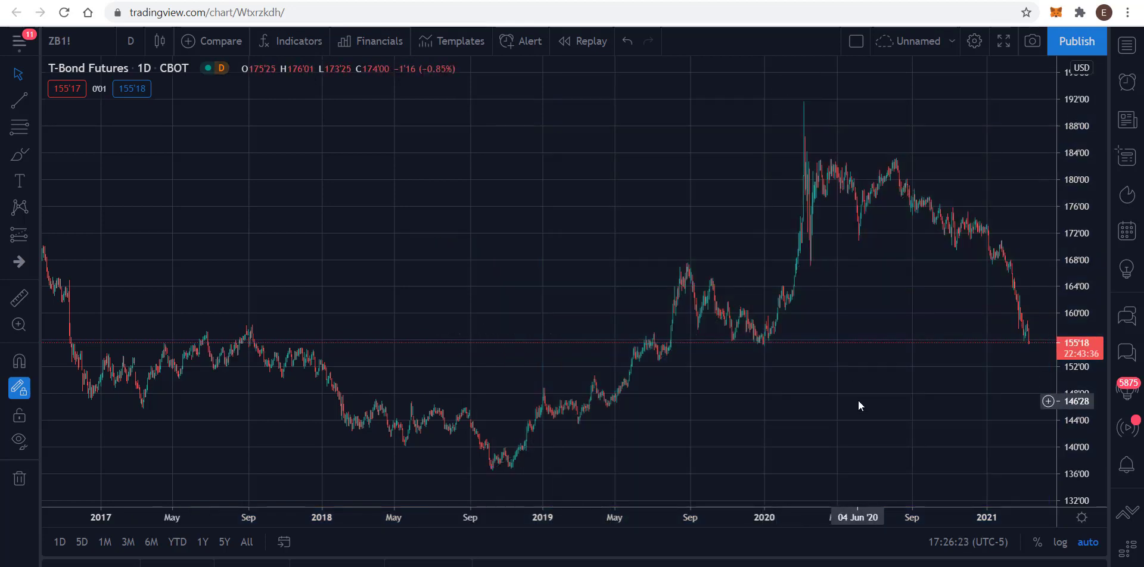